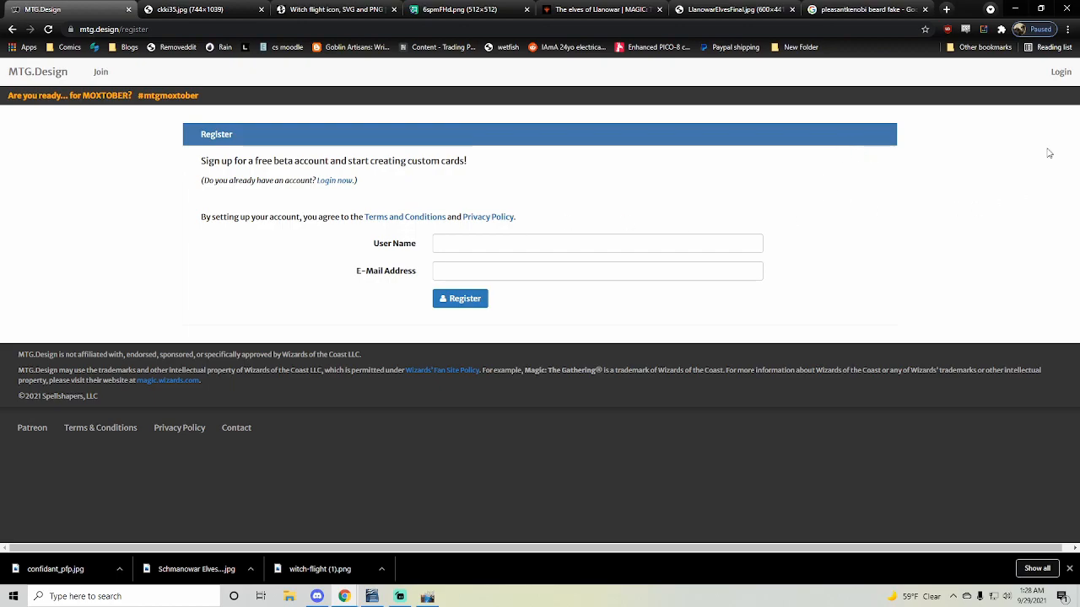
- Log in to MTG.Design with the saved account details and start a new card
{"action": "left_click", "coordinate": [1058, 83]}
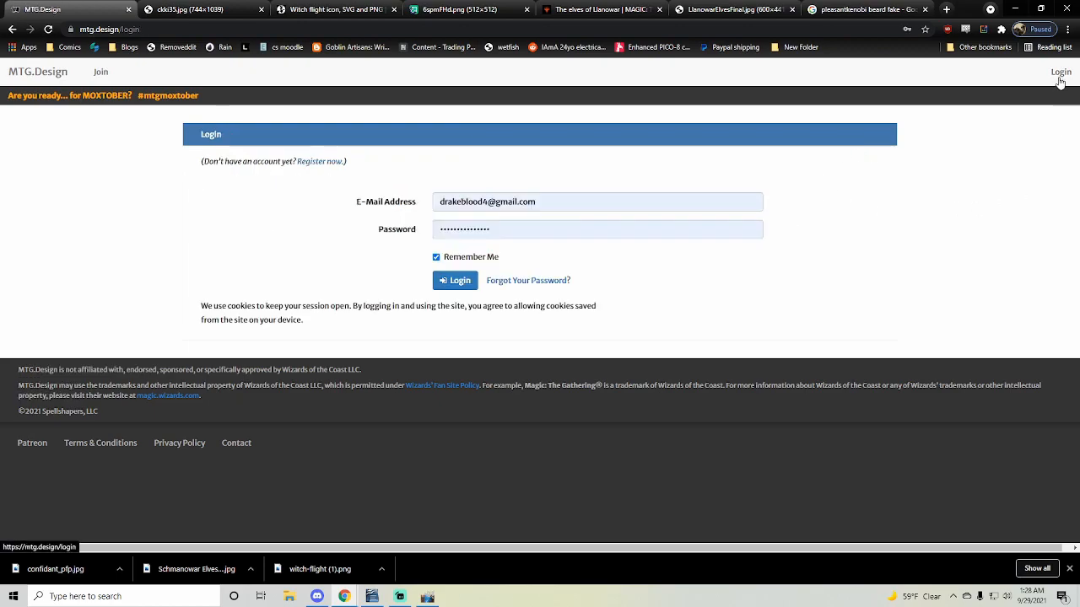
{"action": "left_click", "coordinate": [455, 280]}
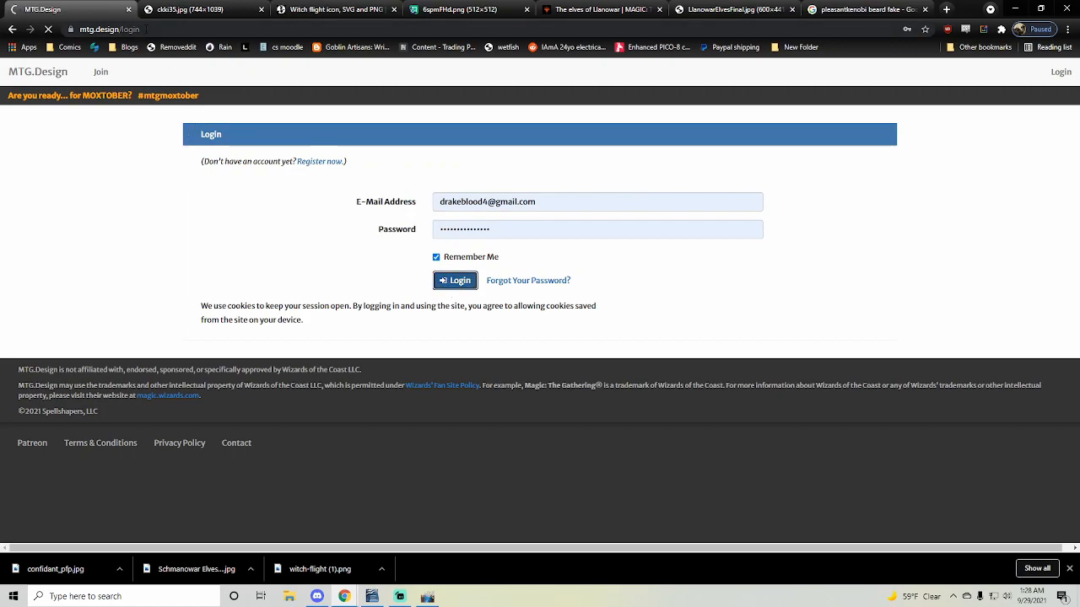
{"action": "scroll", "coordinate": [210, 203], "scroll_direction": "down", "scroll_amount": 2}
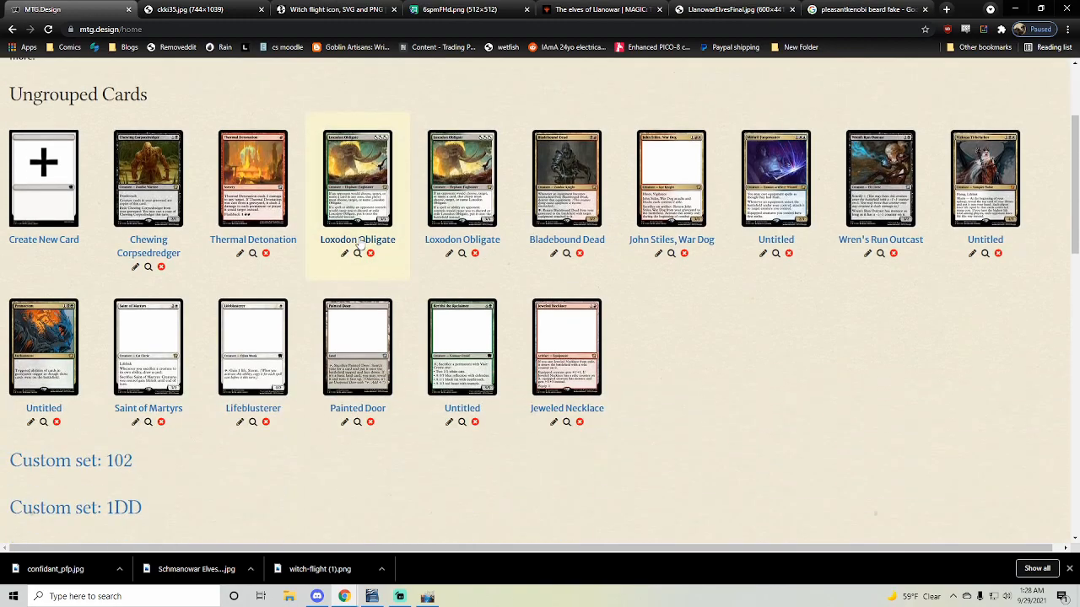
{"action": "scroll", "coordinate": [218, 190], "scroll_direction": "up", "scroll_amount": 2}
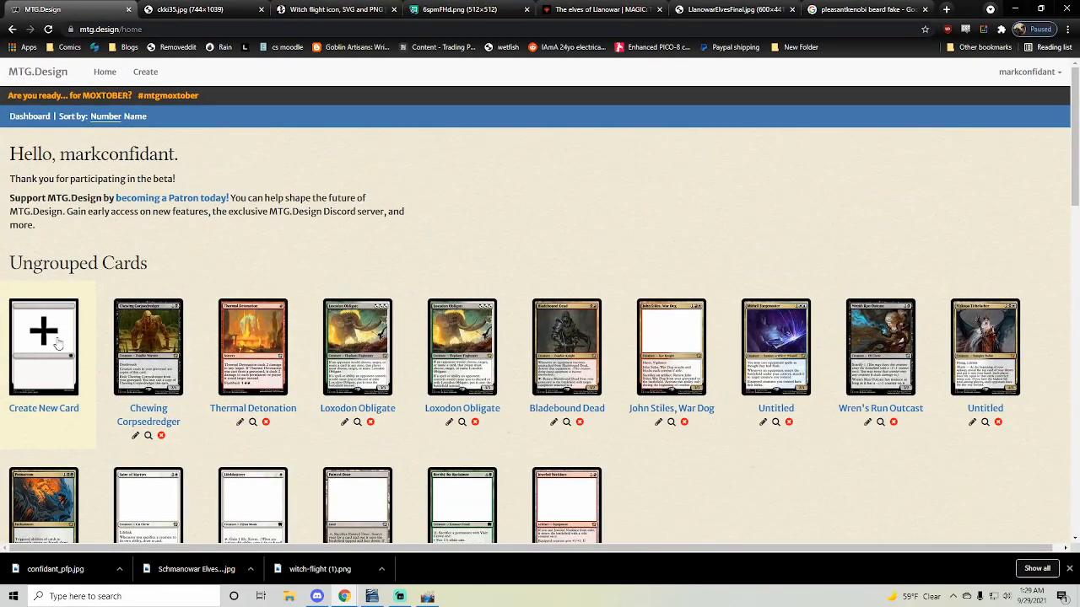
{"action": "left_click", "coordinate": [145, 72]}
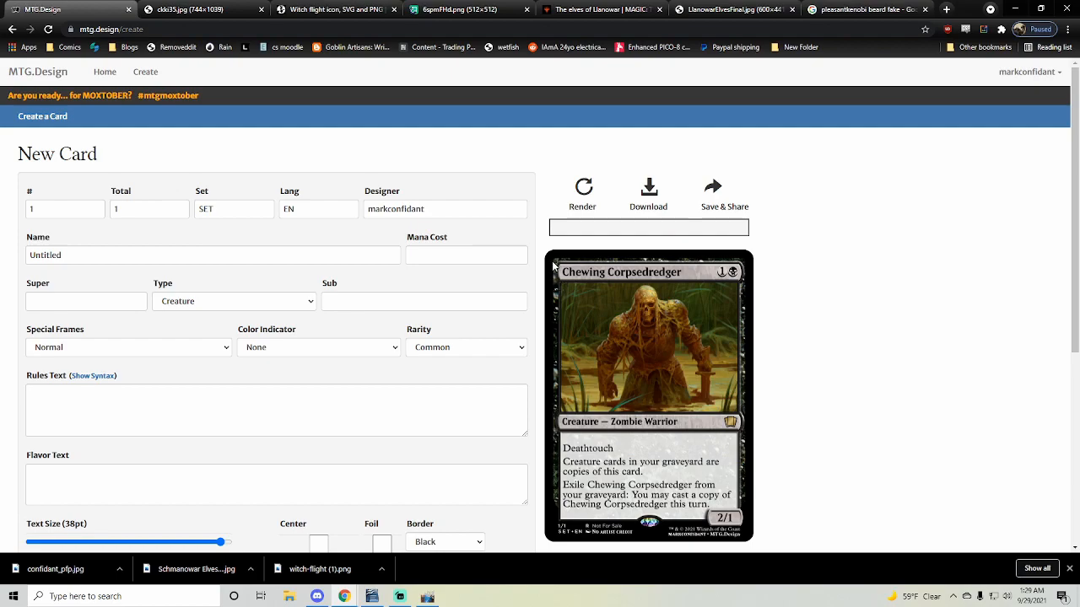
{"action": "left_click_drag", "start_coordinate": [634, 303], "coordinate": [753, 282]}
{"action": "left_click_drag", "start_coordinate": [664, 318], "coordinate": [810, 263]}
{"action": "left_click_drag", "start_coordinate": [607, 353], "coordinate": [734, 276]}
{"action": "scroll", "coordinate": [355, 240], "scroll_direction": "down", "scroll_amount": 4}
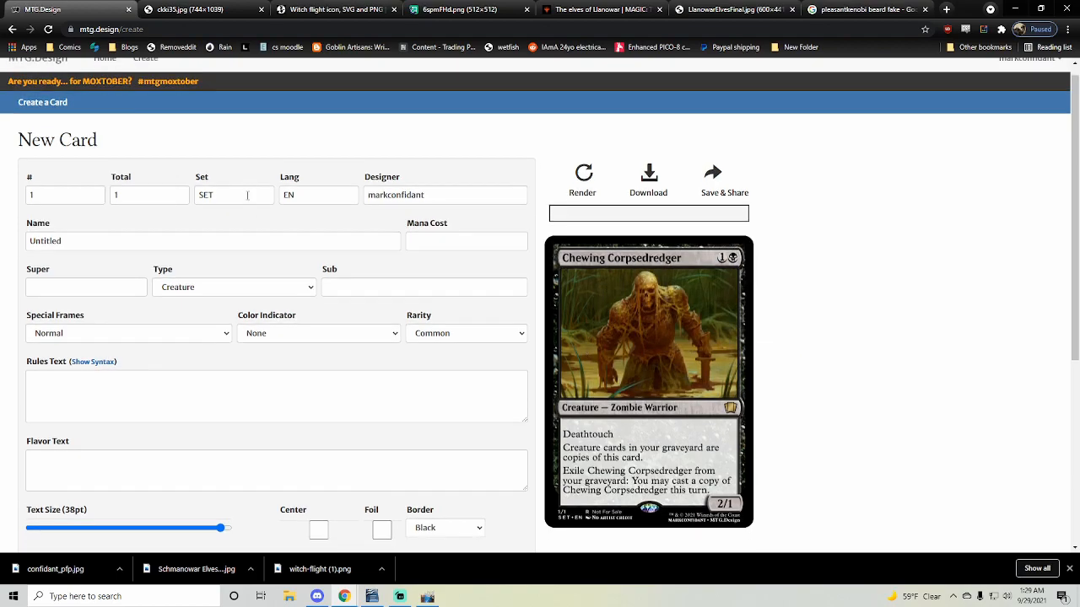
{"action": "scroll", "coordinate": [354, 240], "scroll_direction": "up", "scroll_amount": 5}
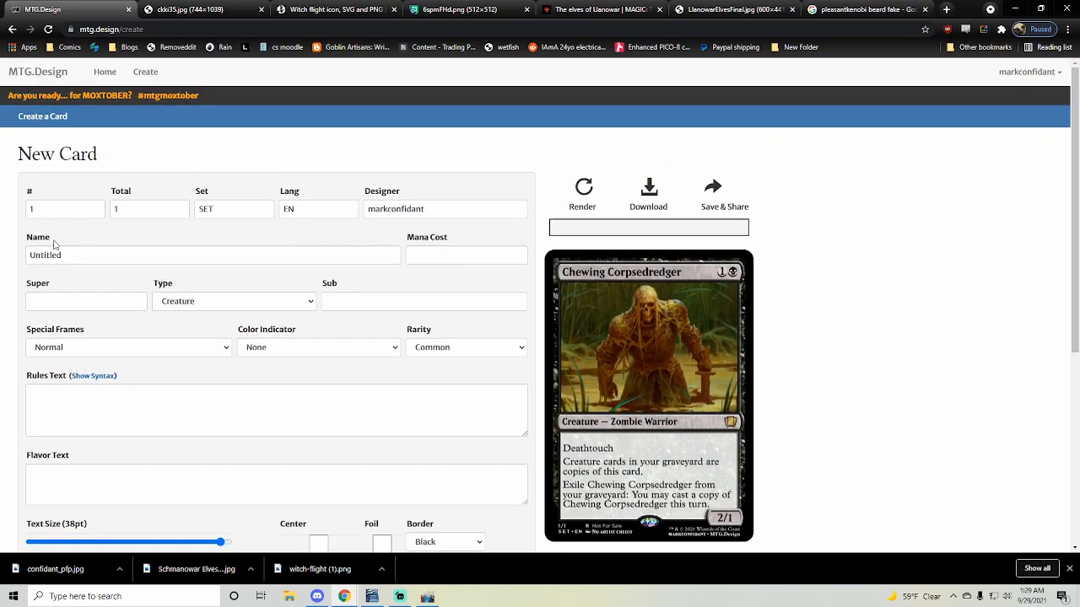
- Render the preview of the blank card with its default values
{"action": "double_click", "coordinate": [67, 258]}
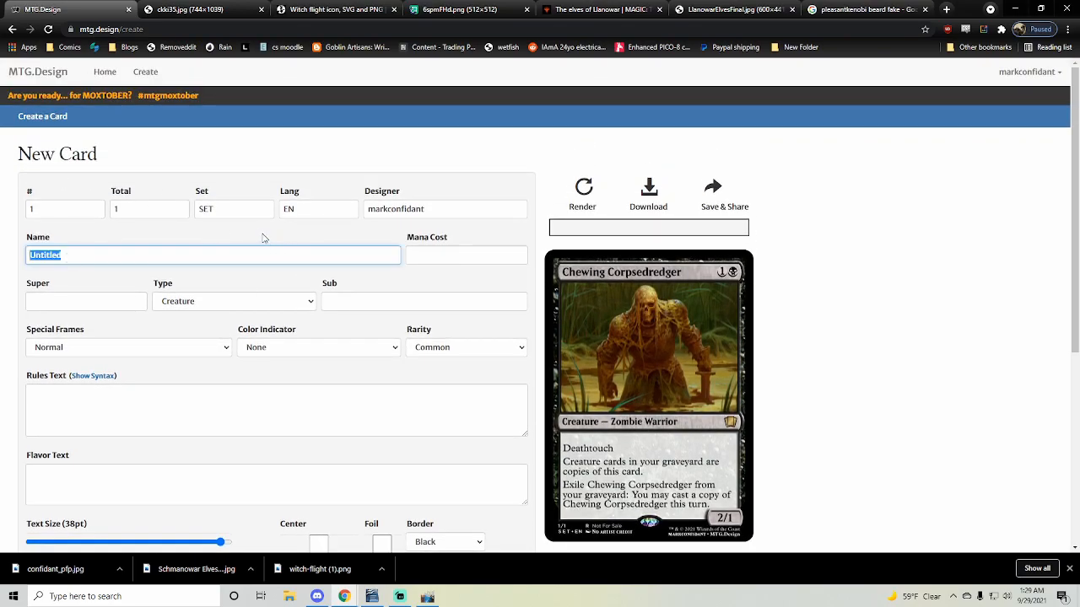
{"action": "scroll", "coordinate": [499, 275], "scroll_direction": "down", "scroll_amount": 1}
{"action": "scroll", "coordinate": [499, 275], "scroll_direction": "up", "scroll_amount": 1}
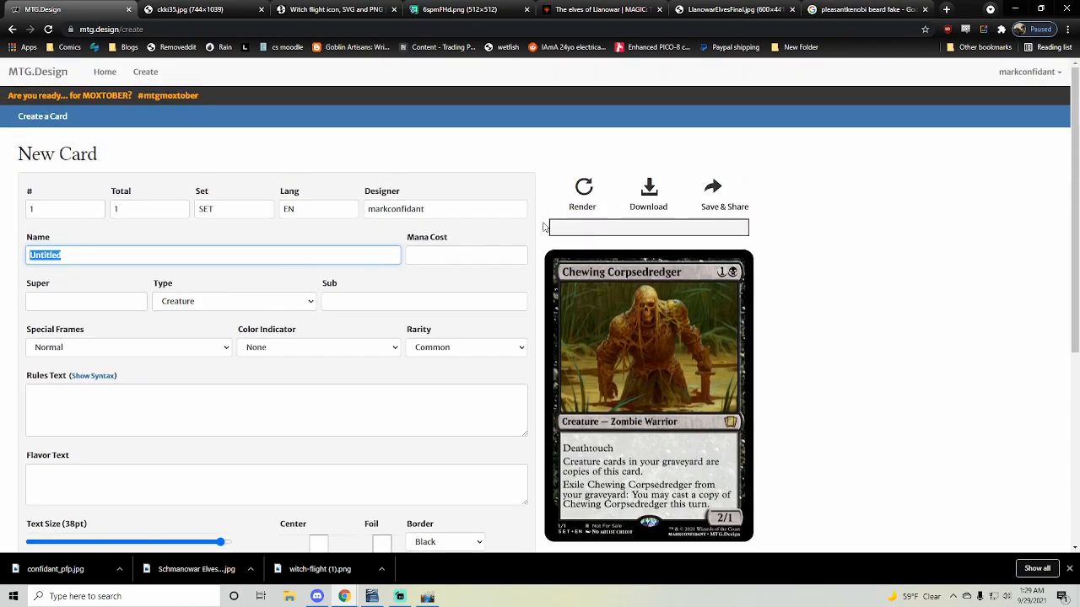
{"action": "left_click", "coordinate": [582, 190]}
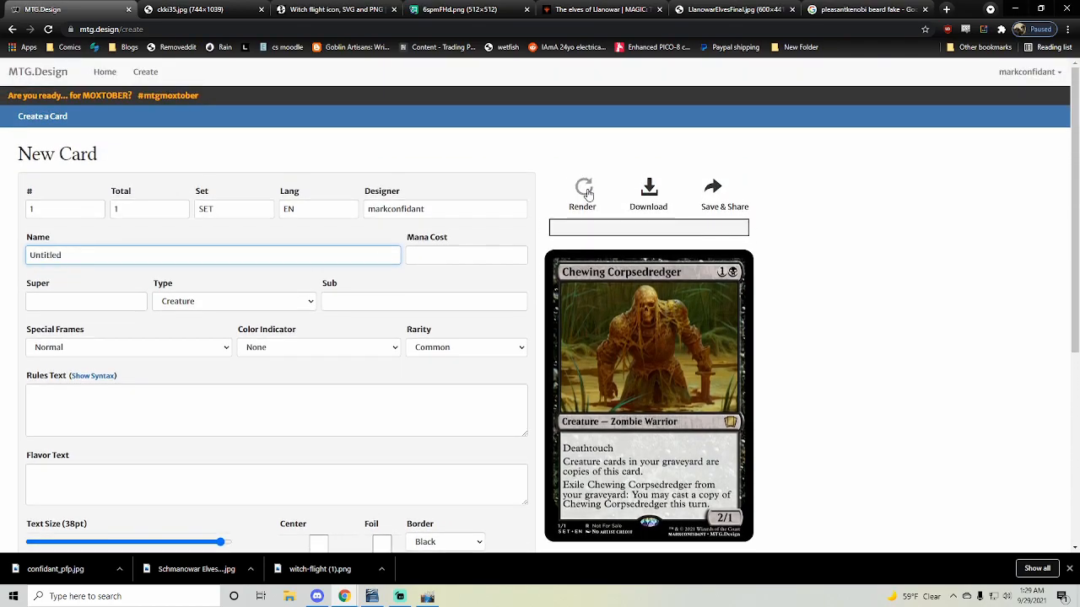
{"action": "scroll", "coordinate": [793, 257], "scroll_direction": "down", "scroll_amount": 3}
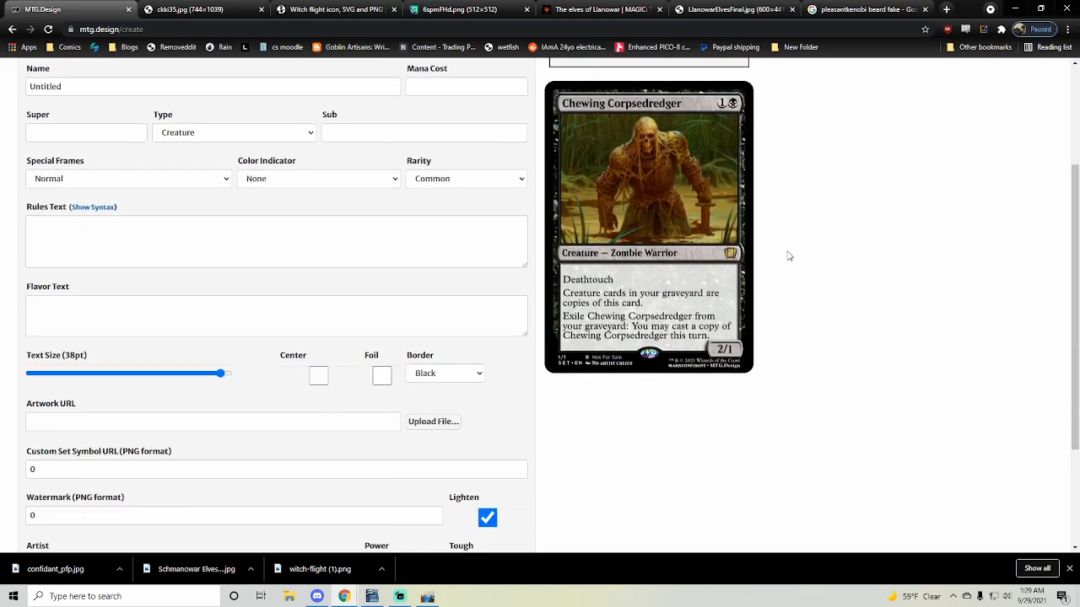
{"action": "scroll", "coordinate": [700, 249], "scroll_direction": "up", "scroll_amount": 2}
- Name the card Schmanowar Elves and give it mana cost G and the subtype Elf Wizard
{"action": "left_click", "coordinate": [146, 194]}
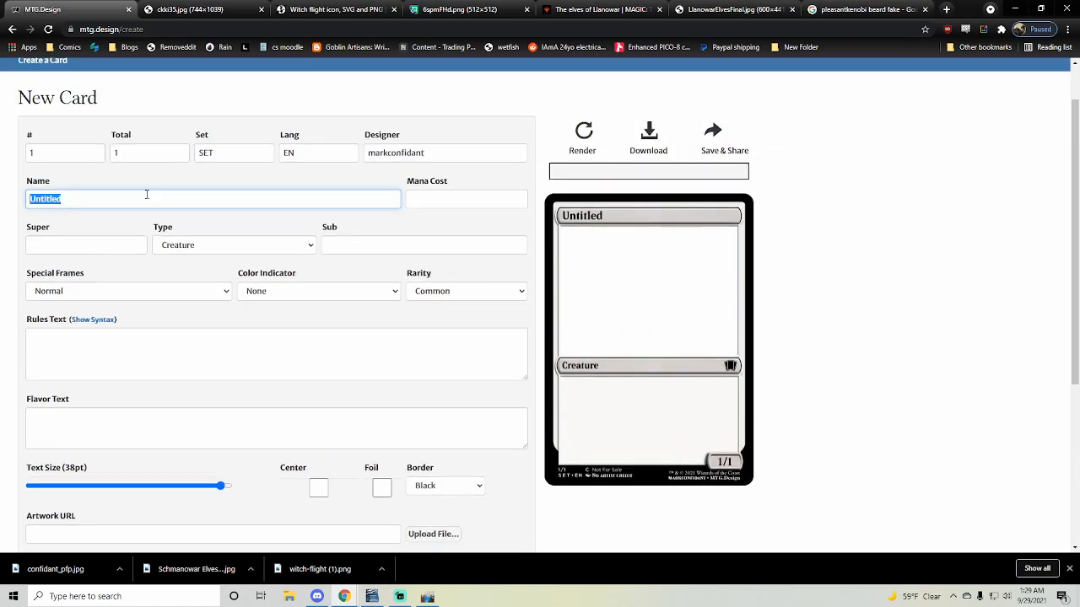
{"action": "type", "text": "Schmanowar Elves"}
{"action": "key", "text": "Tab"}
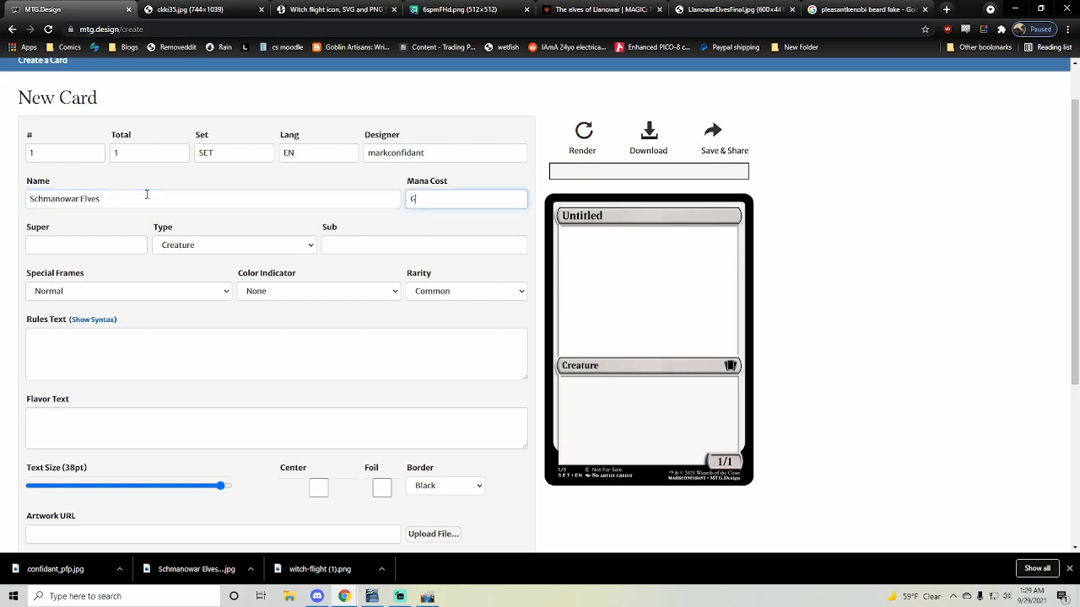
{"action": "left_click", "coordinate": [407, 241]}
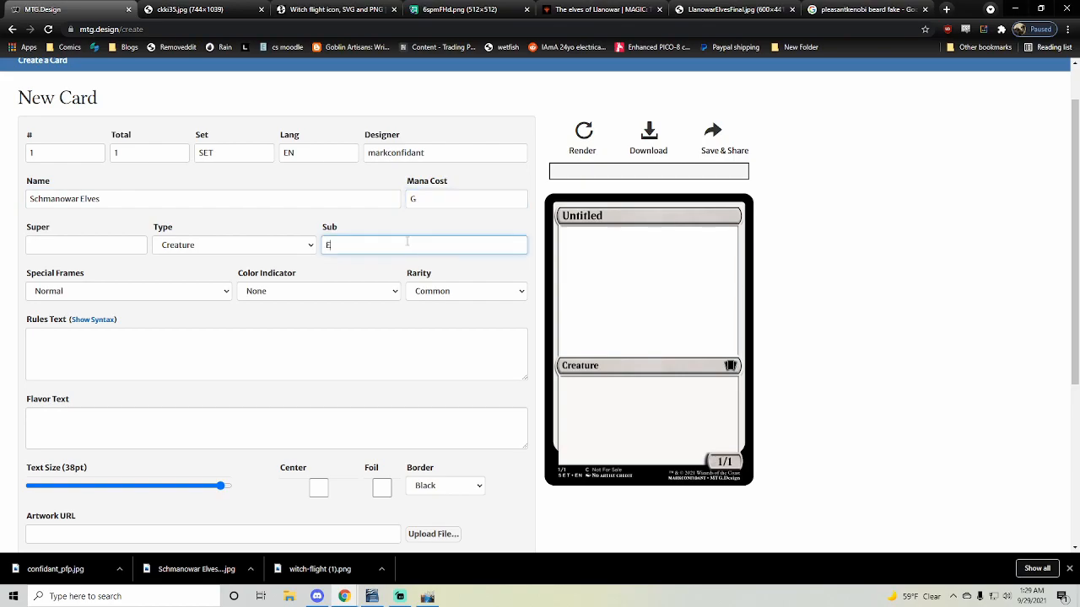
{"action": "type", "text": "Elf Wizard"}
- Try the card types Artifact Creature and Enchantment Creature, and return the type to Creature
{"action": "left_click", "coordinate": [231, 254]}
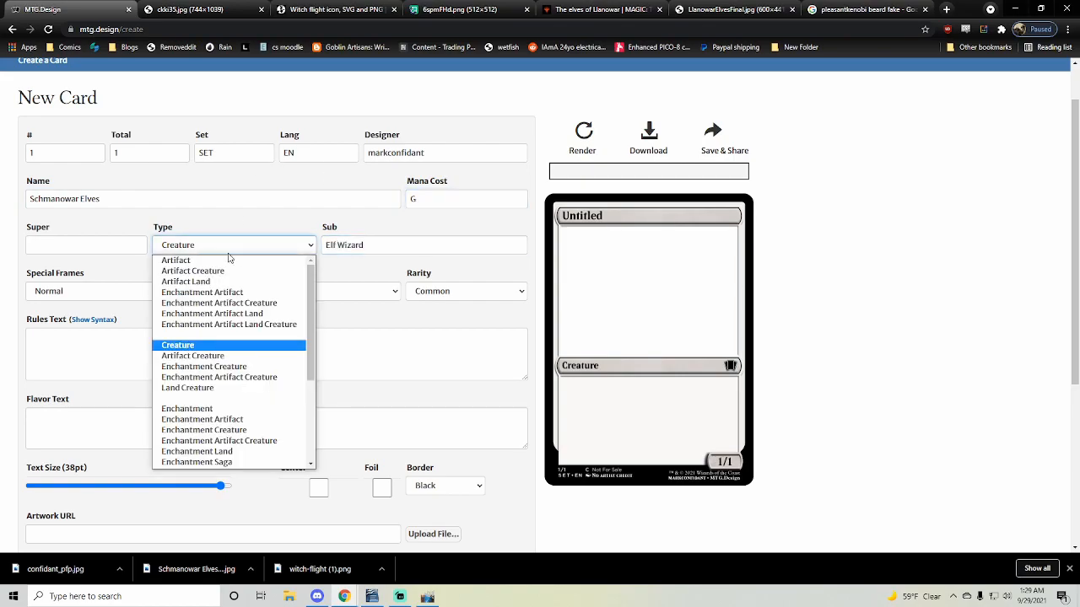
{"action": "scroll", "coordinate": [236, 291], "scroll_direction": "down", "scroll_amount": 3}
{"action": "scroll", "coordinate": [211, 279], "scroll_direction": "up", "scroll_amount": 3}
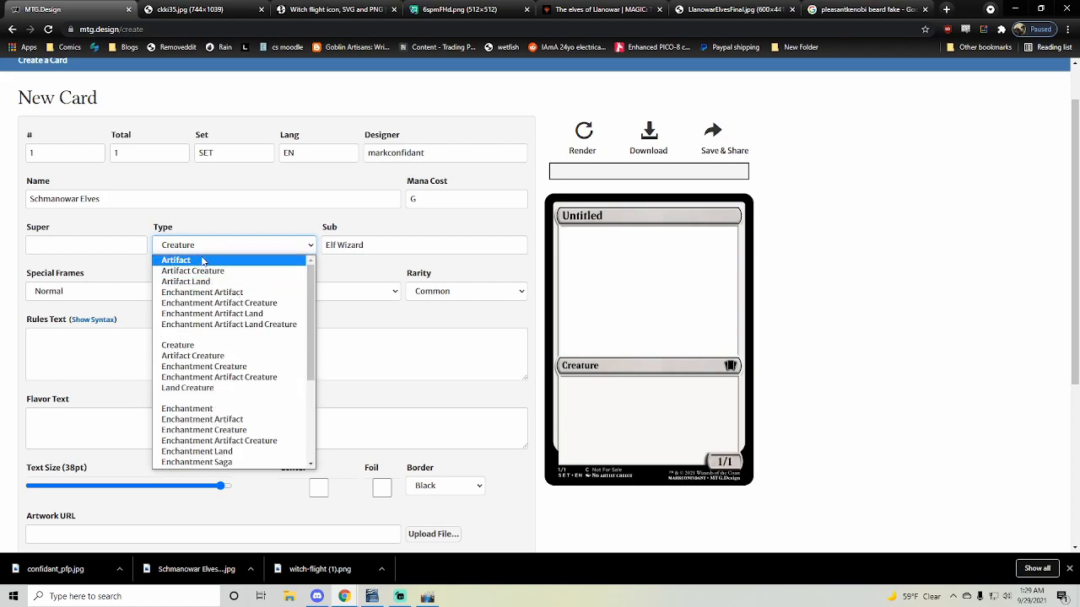
{"action": "left_click", "coordinate": [204, 270]}
{"action": "left_click", "coordinate": [230, 253]}
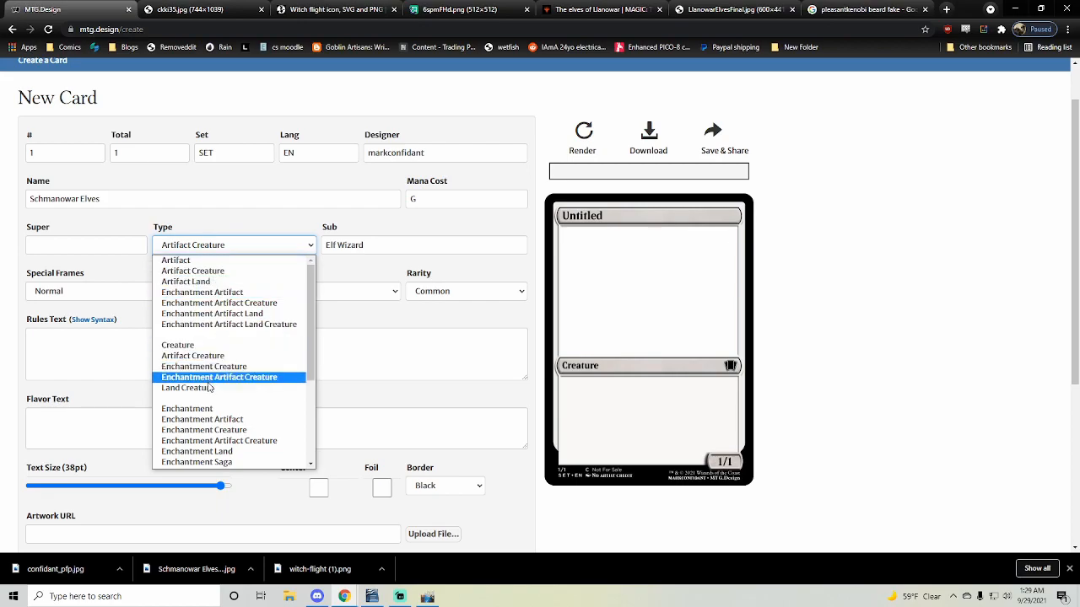
{"action": "left_click", "coordinate": [218, 430]}
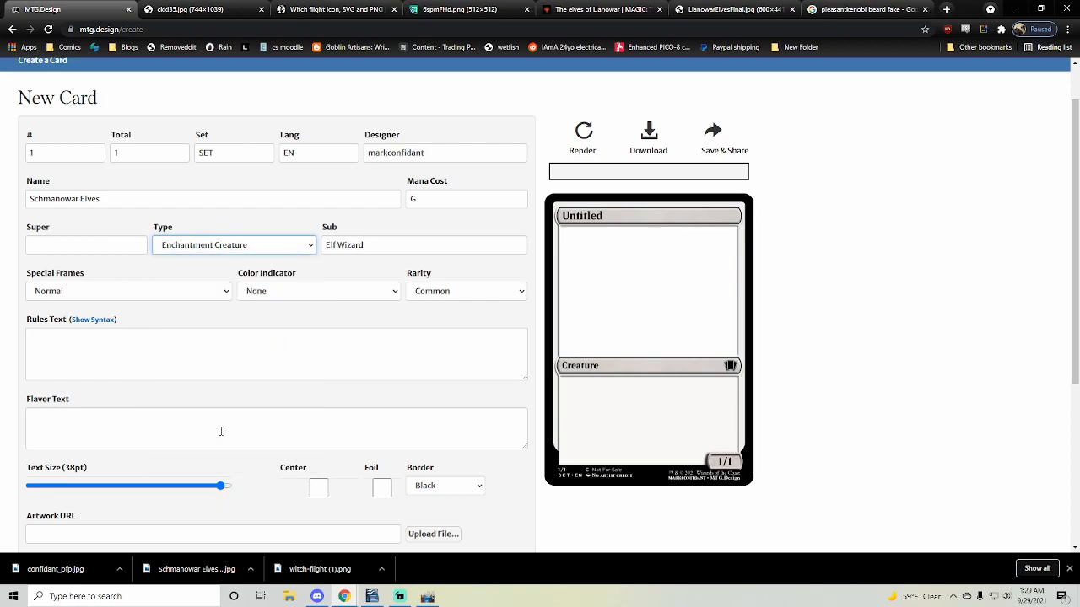
{"action": "left_click", "coordinate": [242, 252]}
{"action": "left_click", "coordinate": [202, 346]}
- Set the card's rarity to Uncommon
{"action": "scroll", "coordinate": [395, 322], "scroll_direction": "down", "scroll_amount": 1}
{"action": "scroll", "coordinate": [253, 332], "scroll_direction": "up", "scroll_amount": 2}
{"action": "left_click", "coordinate": [463, 343]}
{"action": "left_click", "coordinate": [437, 373]}
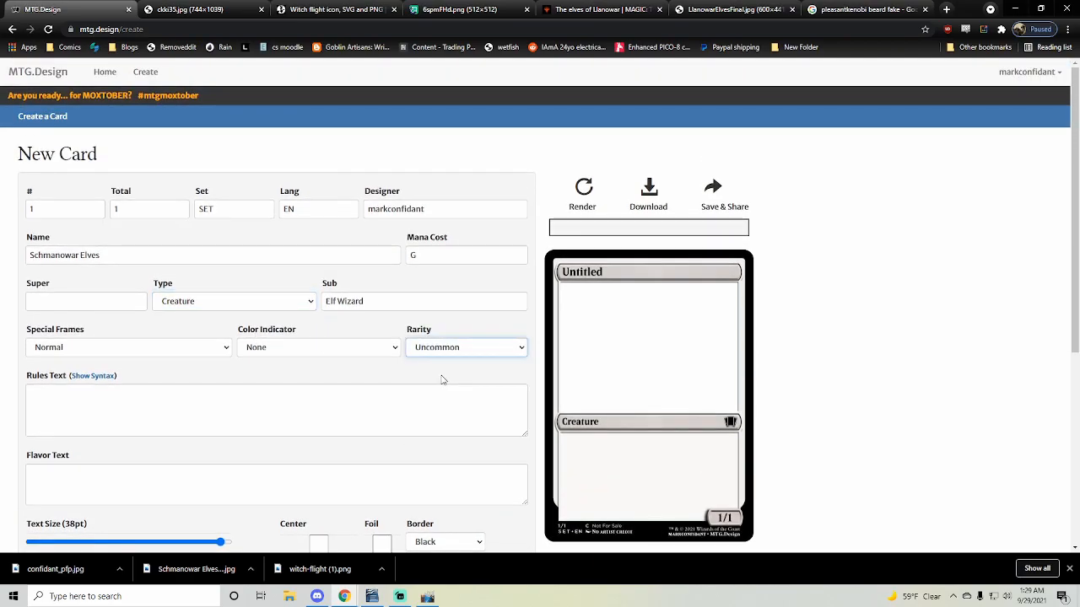
{"action": "left_click", "coordinate": [438, 348]}
{"action": "left_click", "coordinate": [442, 377]}
{"action": "left_click", "coordinate": [465, 353]}
{"action": "left_click", "coordinate": [417, 373]}
{"action": "scroll", "coordinate": [211, 421], "scroll_direction": "down", "scroll_amount": 2}
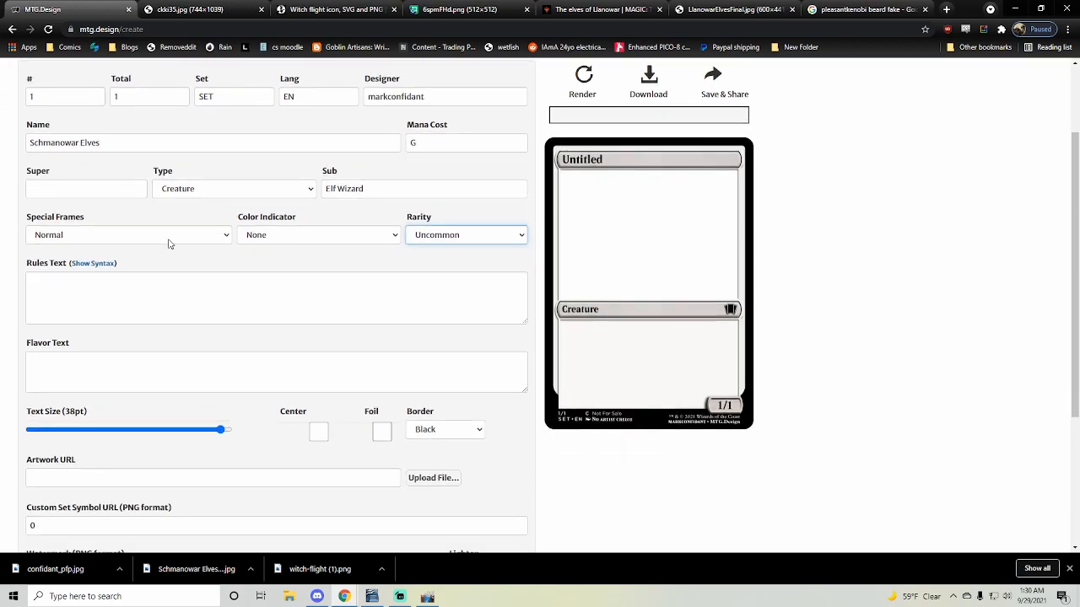
{"action": "left_click", "coordinate": [222, 240]}
{"action": "left_click", "coordinate": [222, 243]}
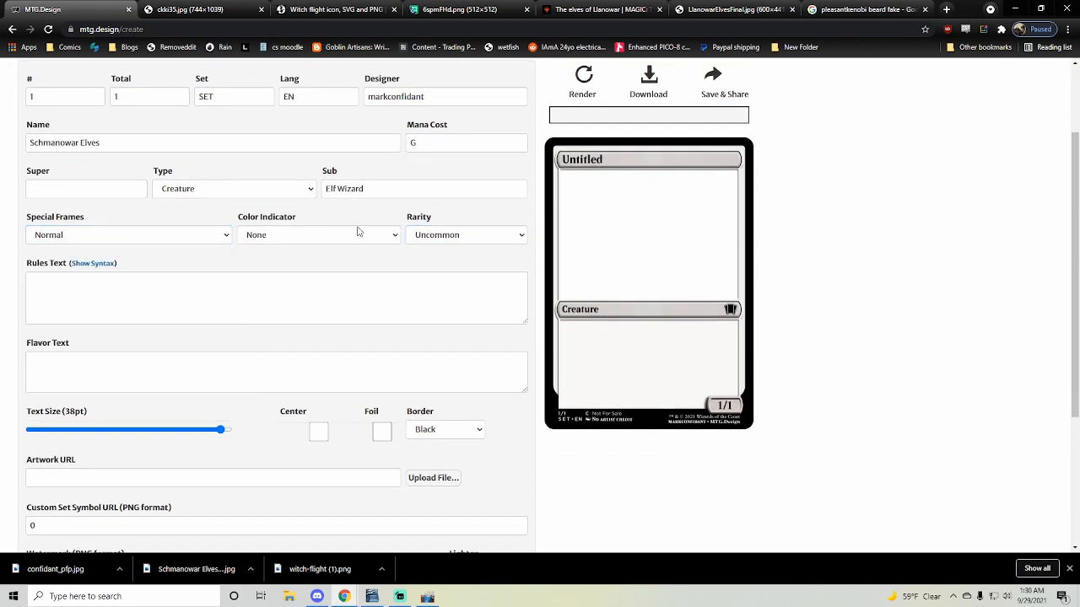
{"action": "left_click", "coordinate": [395, 237]}
{"action": "left_click", "coordinate": [395, 238]}
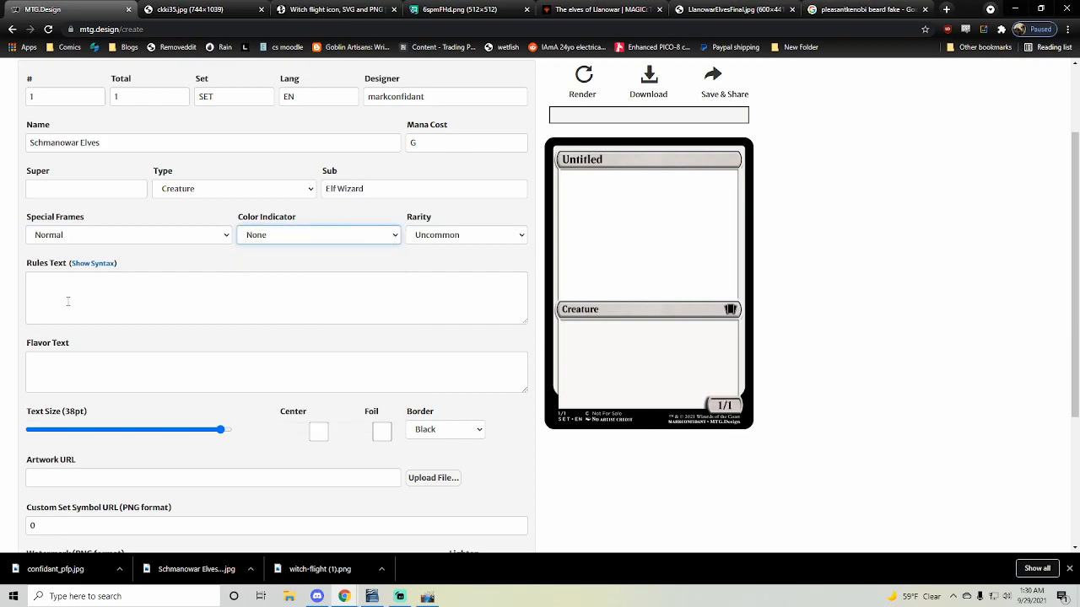
- Show the rules text syntax help and examine how mana and tap symbols are written
{"action": "left_click", "coordinate": [93, 263]}
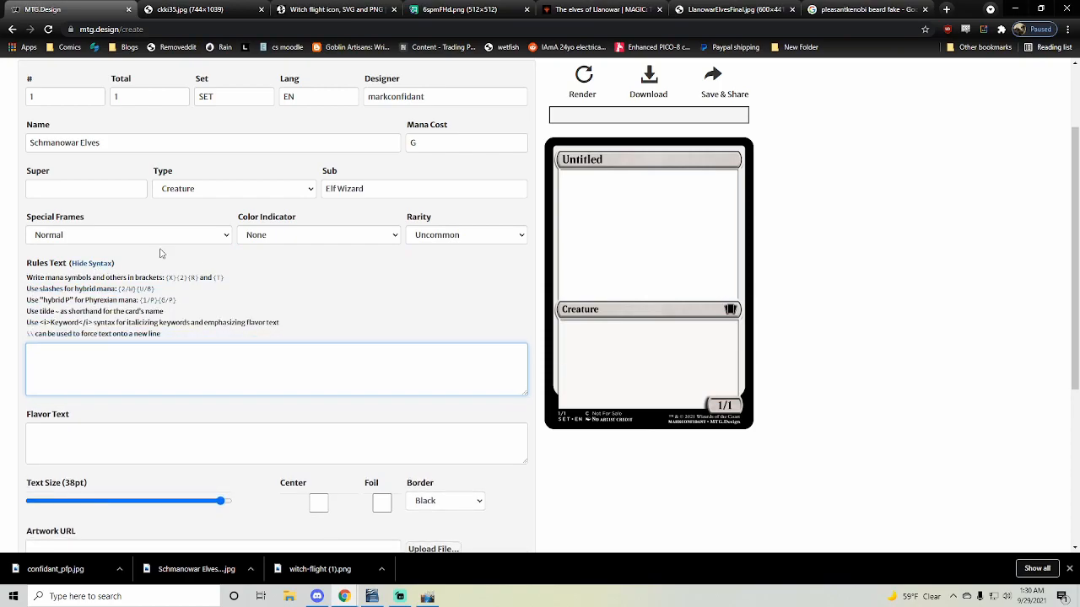
{"action": "left_click_drag", "start_coordinate": [223, 278], "coordinate": [27, 276]}
{"action": "scroll", "coordinate": [219, 305], "scroll_direction": "up", "scroll_amount": 1}
{"action": "scroll", "coordinate": [233, 306], "scroll_direction": "down", "scroll_amount": 2}
{"action": "scroll", "coordinate": [228, 301], "scroll_direction": "up", "scroll_amount": 2}
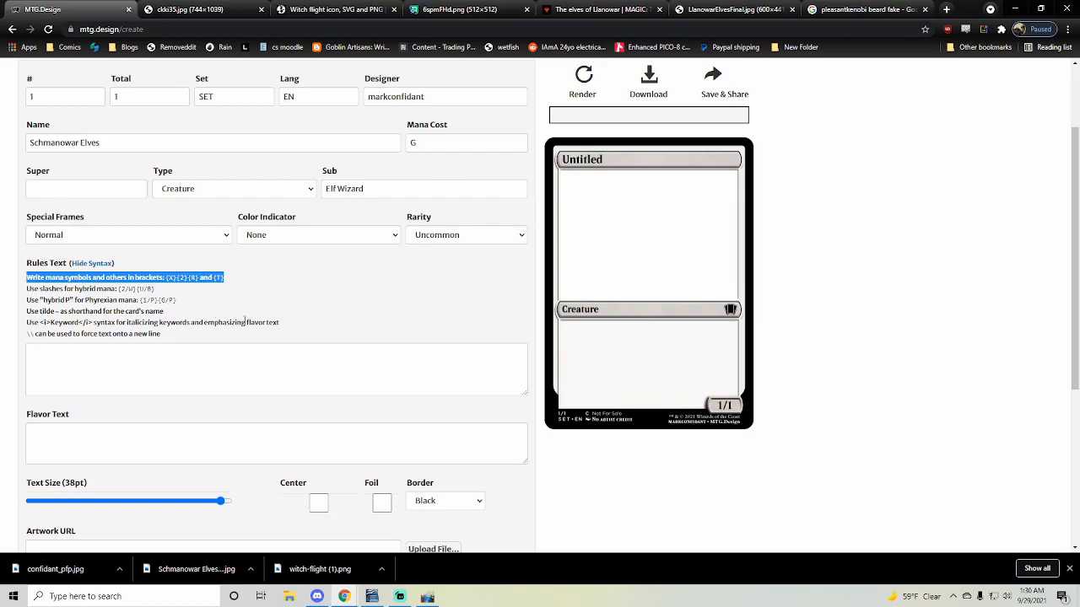
{"action": "left_click", "coordinate": [204, 295]}
{"action": "mouse_move", "coordinate": [173, 277]}
{"action": "left_mouse_down"}
{"action": "mouse_move", "coordinate": [187, 279]}
{"action": "mouse_move", "coordinate": [177, 282]}
{"action": "left_mouse_up"}
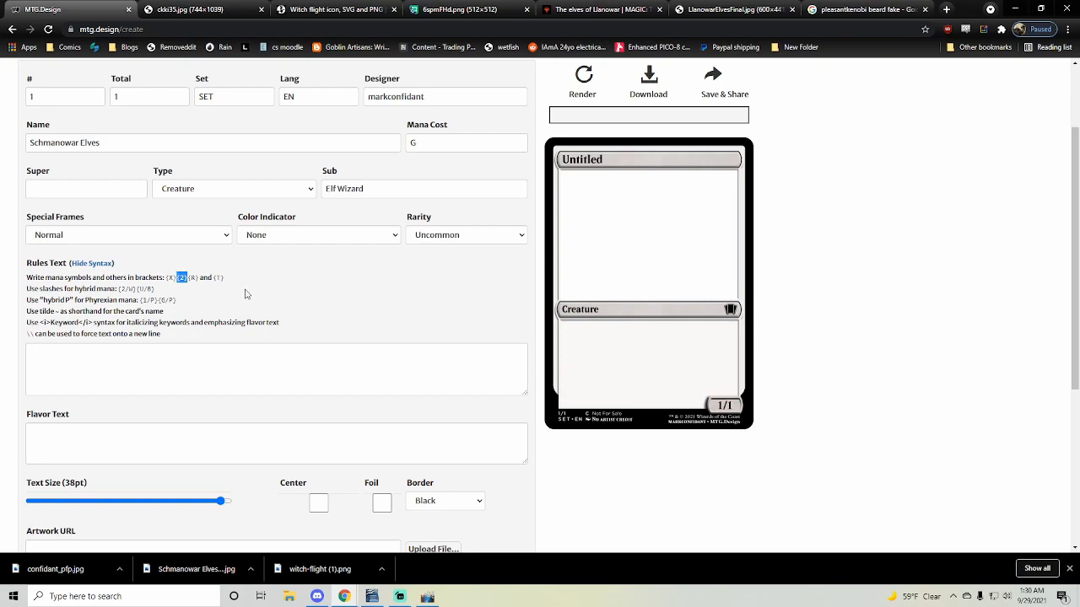
- Enter the rules text "{1}, {t}: Add {U}{G}." and the flavor text "Same great taste, half the calories."
{"action": "left_click", "coordinate": [190, 367]}
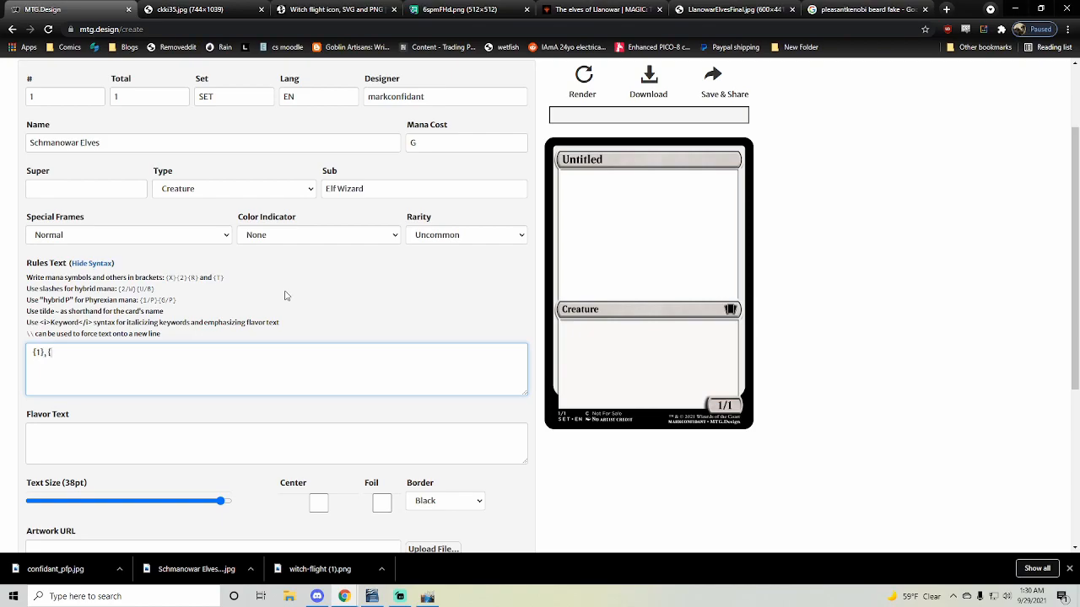
{"action": "type", "text": "T"}
{"action": "scroll", "coordinate": [422, 350], "scroll_direction": "down", "scroll_amount": 1}
{"action": "left_click", "coordinate": [299, 328]}
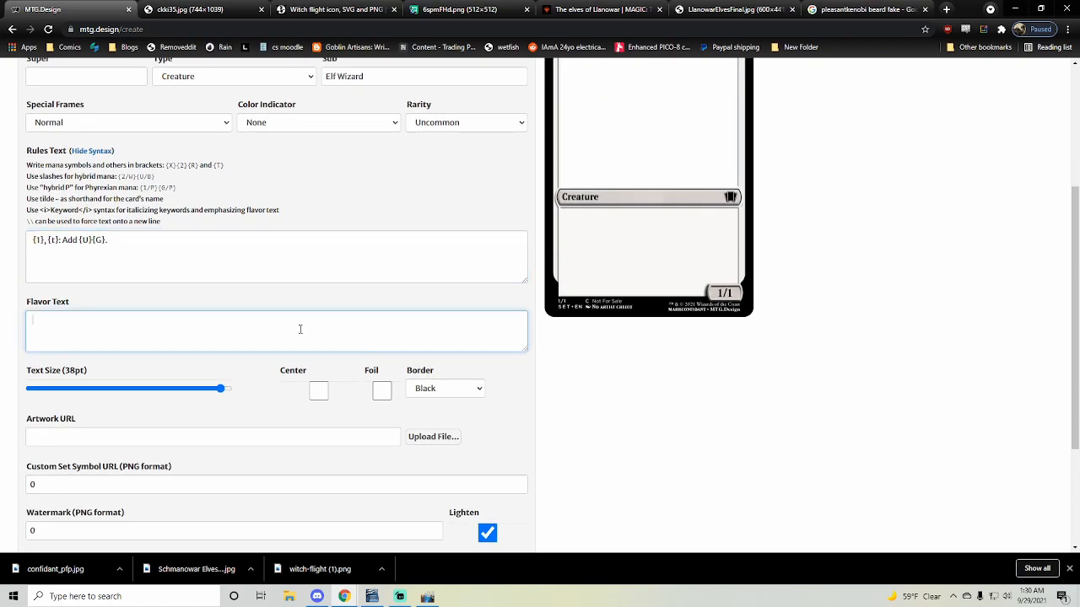
{"action": "type", "text": "Same great taste, half the calories."}
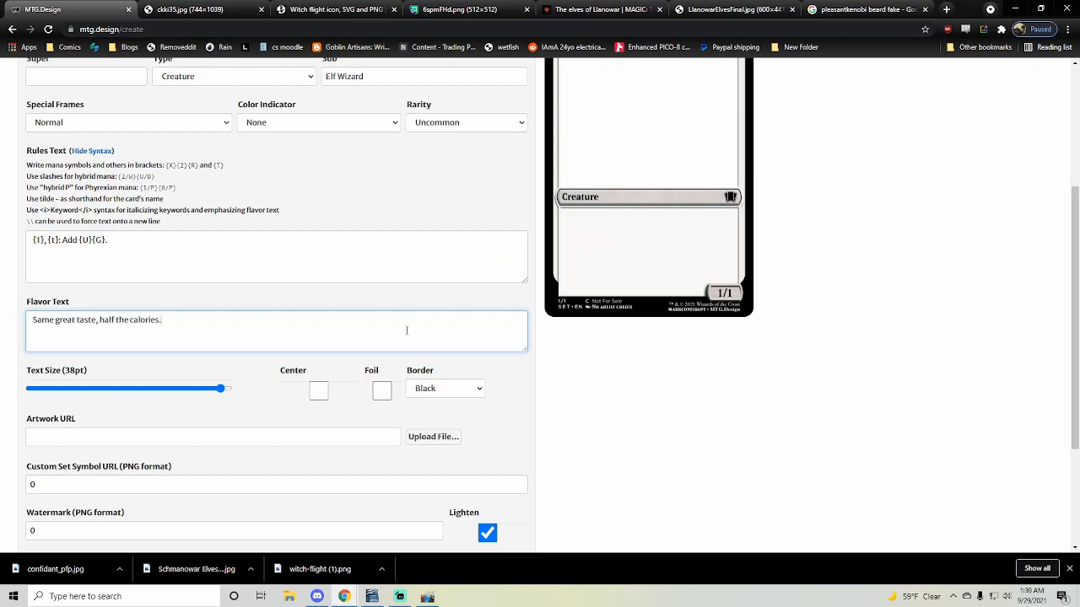
- Set the creature's power to 0
{"action": "scroll", "coordinate": [427, 306], "scroll_direction": "down", "scroll_amount": 3}
{"action": "left_click", "coordinate": [424, 397]}
{"action": "double_click", "coordinate": [422, 397]}
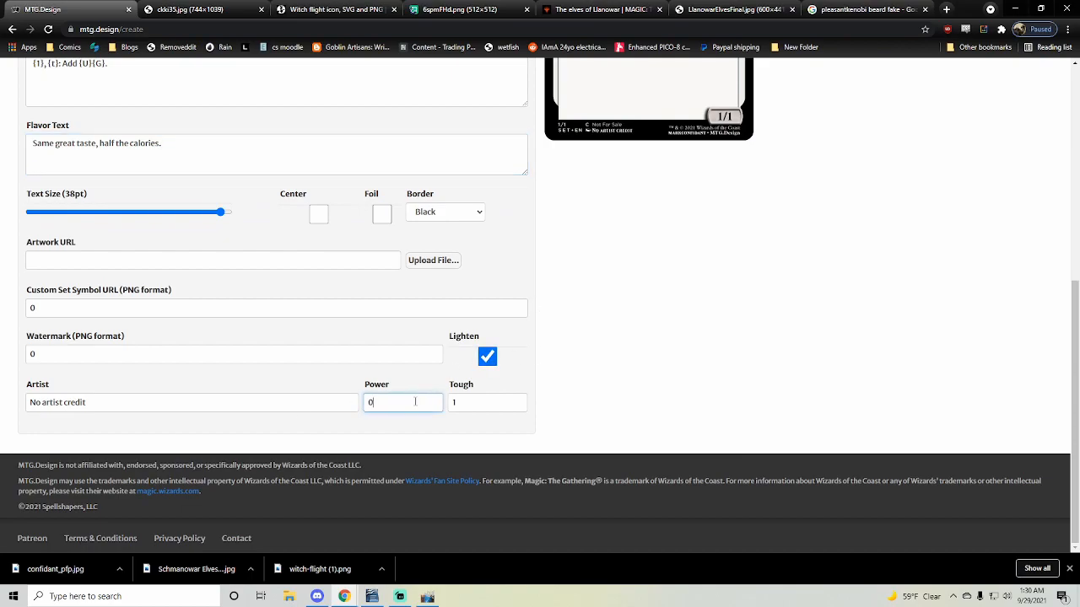
- Render the card with the entered values and review the preview against the form
{"action": "scroll", "coordinate": [506, 395], "scroll_direction": "up", "scroll_amount": 5}
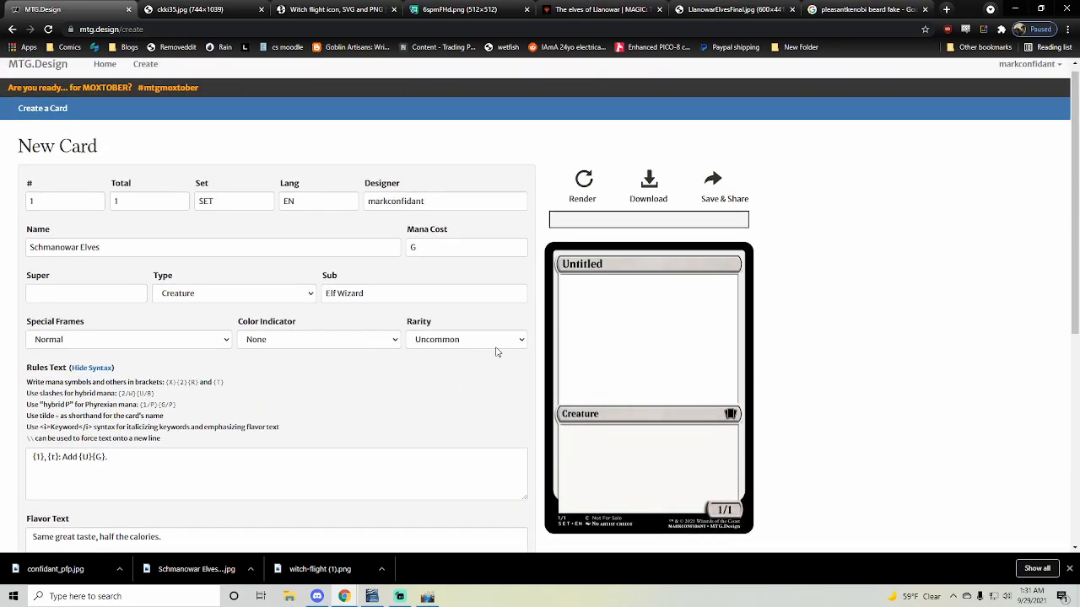
{"action": "scroll", "coordinate": [472, 312], "scroll_direction": "down", "scroll_amount": 2}
{"action": "scroll", "coordinate": [455, 314], "scroll_direction": "down", "scroll_amount": 4}
{"action": "scroll", "coordinate": [157, 393], "scroll_direction": "up", "scroll_amount": 6}
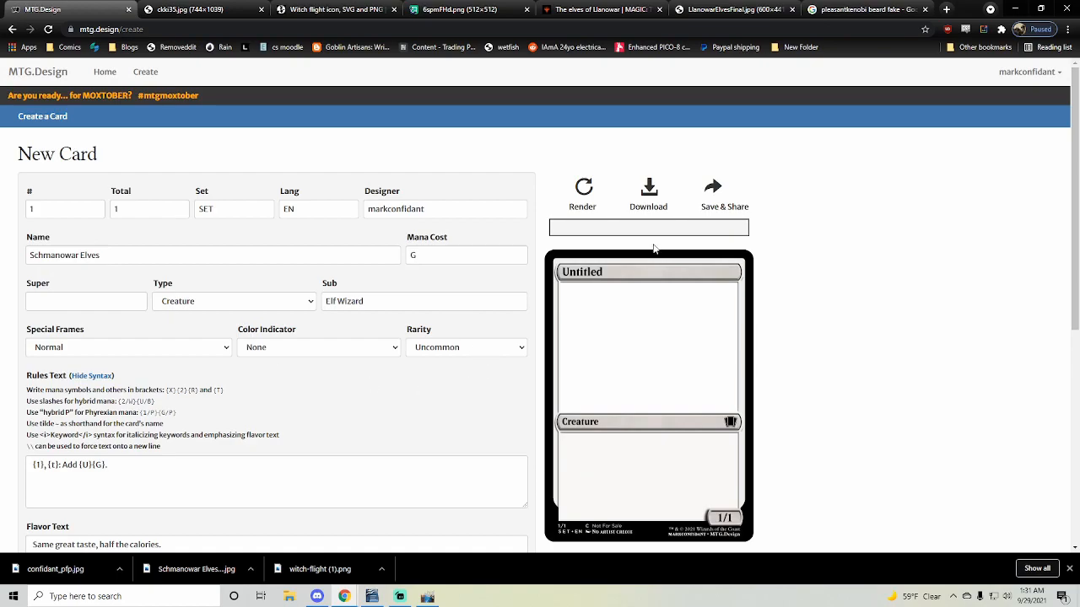
{"action": "scroll", "coordinate": [1020, 305], "scroll_direction": "down", "scroll_amount": 2}
{"action": "scroll", "coordinate": [978, 291], "scroll_direction": "up", "scroll_amount": 2}
{"action": "scroll", "coordinate": [983, 301], "scroll_direction": "down", "scroll_amount": 2}
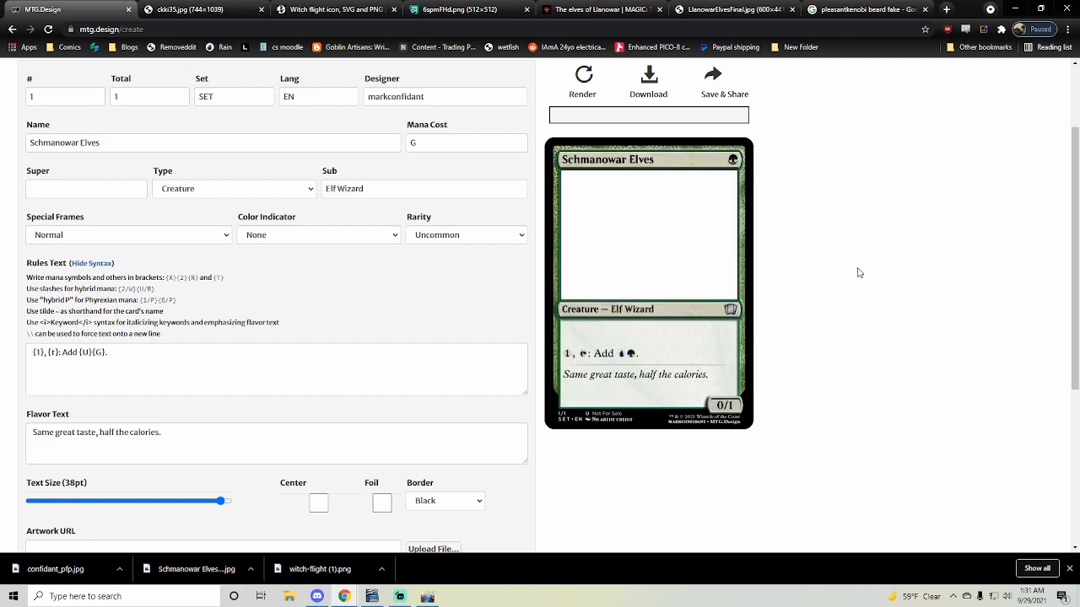
{"action": "scroll", "coordinate": [823, 274], "scroll_direction": "down", "scroll_amount": 2}
{"action": "scroll", "coordinate": [790, 277], "scroll_direction": "up", "scroll_amount": 3}
{"action": "scroll", "coordinate": [789, 276], "scroll_direction": "down", "scroll_amount": 3}
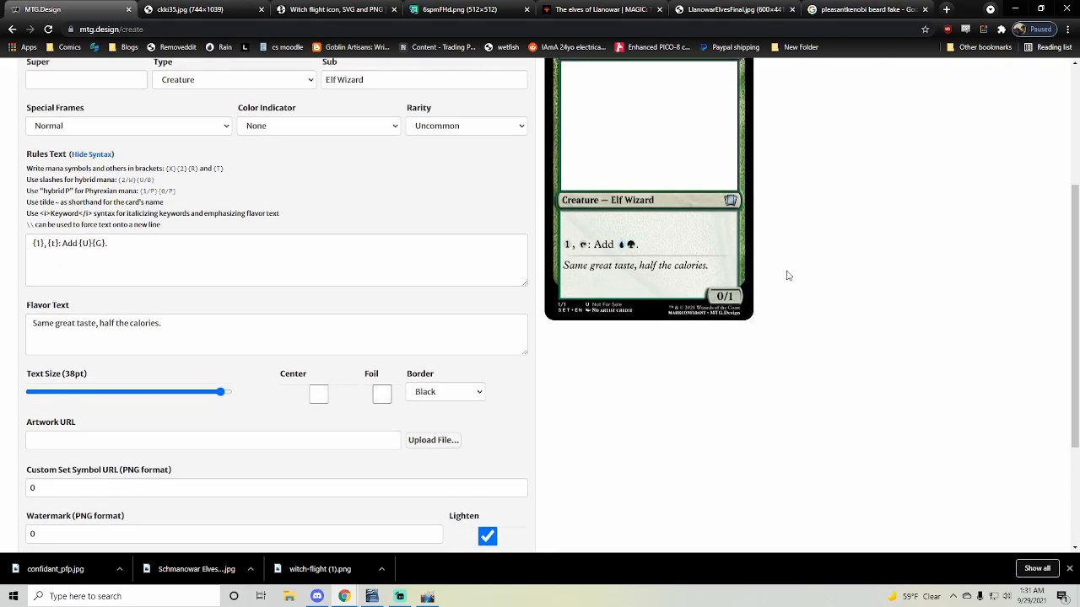
{"action": "scroll", "coordinate": [788, 276], "scroll_direction": "up", "scroll_amount": 2}
{"action": "scroll", "coordinate": [788, 276], "scroll_direction": "up", "scroll_amount": 2}
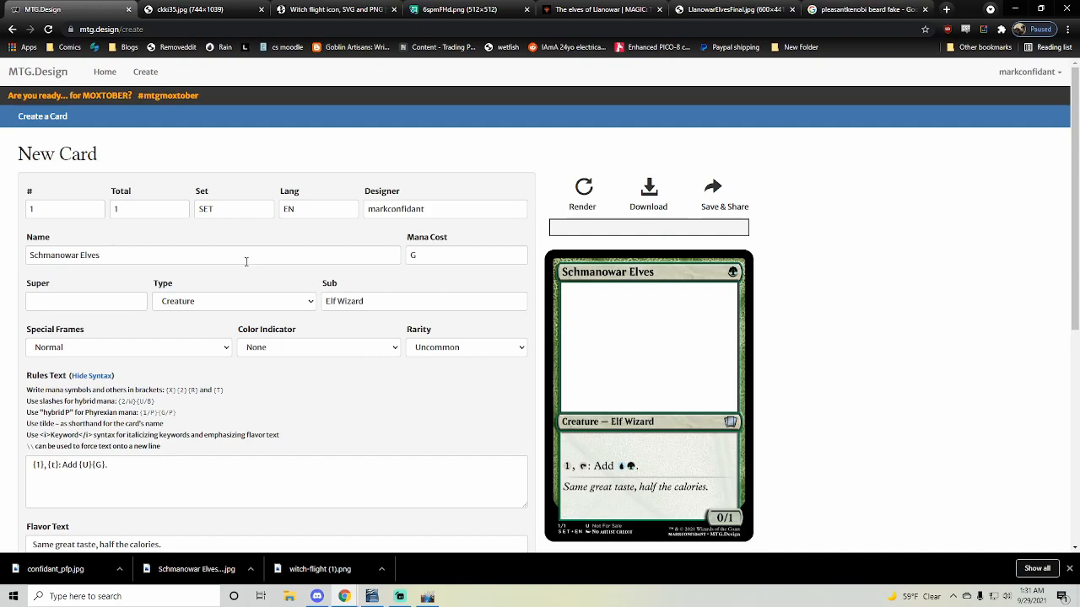
- Set the card number to 123, the set total to 456 and the set code to Elf
{"action": "left_click", "coordinate": [90, 214]}
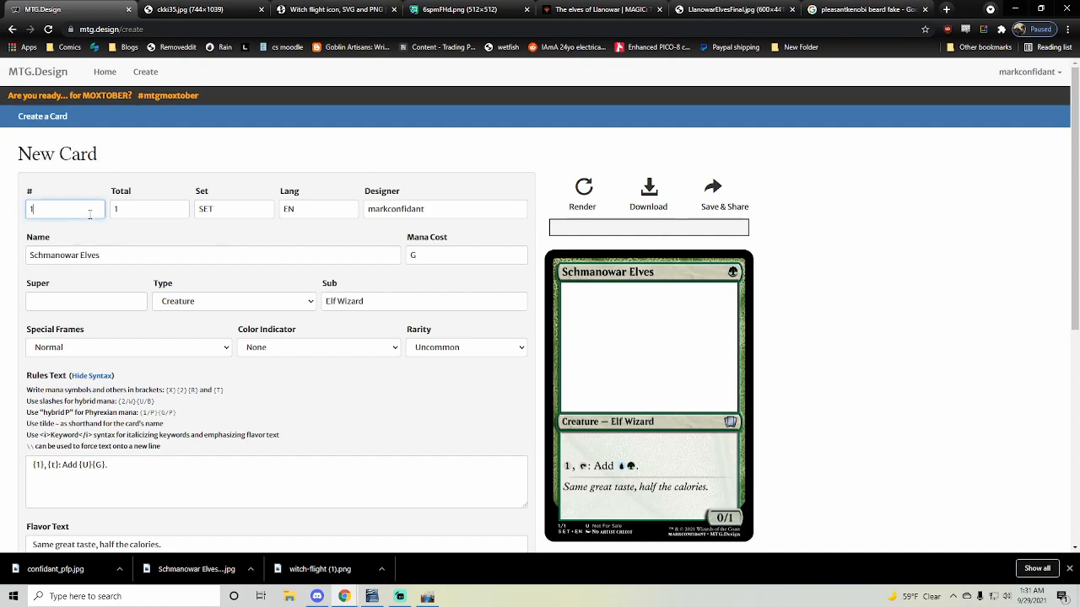
{"action": "type", "text": "23"}
{"action": "double_click", "coordinate": [154, 213]}
{"action": "type", "text": "456"}
{"action": "double_click", "coordinate": [220, 217]}
{"action": "type", "text": "L"}
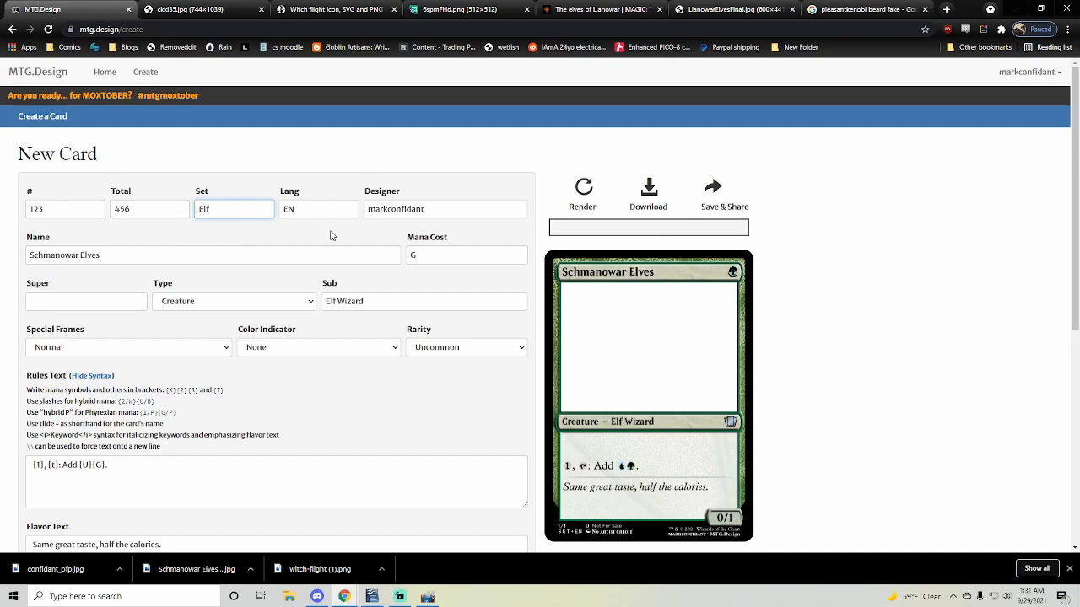
- Set the card's supertype to Snow
{"action": "scroll", "coordinate": [874, 265], "scroll_direction": "down", "scroll_amount": 1}
{"action": "left_click", "coordinate": [864, 255]}
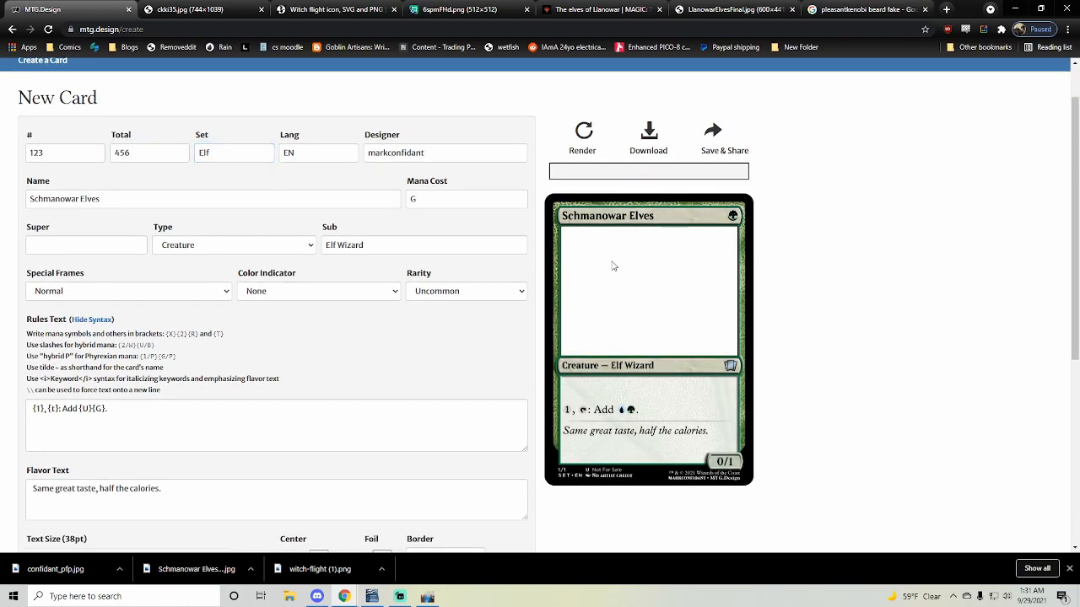
{"action": "left_click", "coordinate": [72, 245]}
{"action": "type", "text": "Snow"}
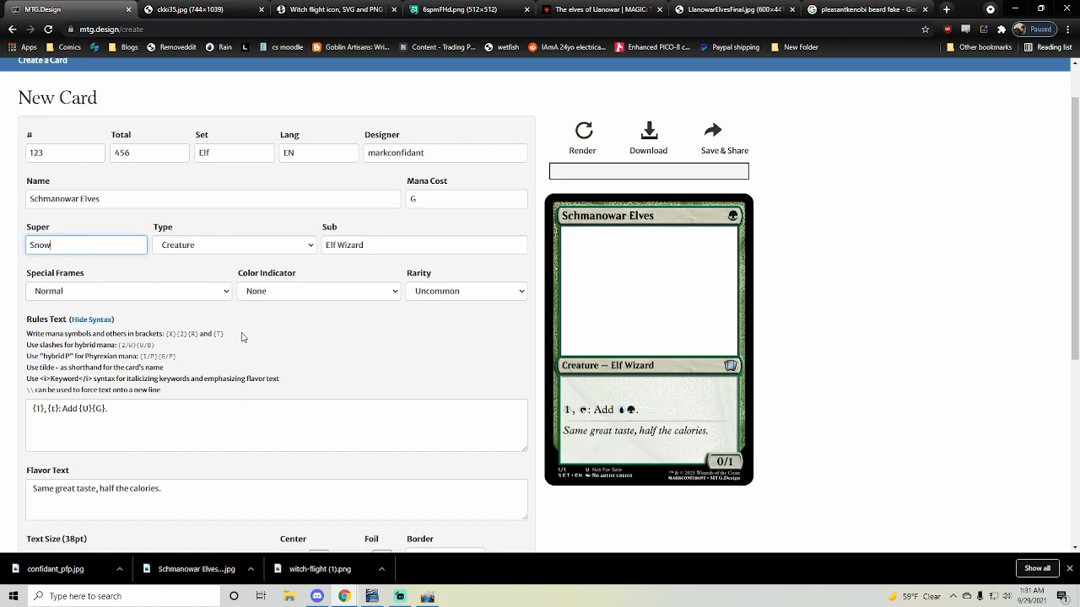
- Set the card's artwork URL to the address of the LlanowarElvesFinal.jpg image that is open in another browser tab
{"action": "scroll", "coordinate": [422, 366], "scroll_direction": "down", "scroll_amount": 2}
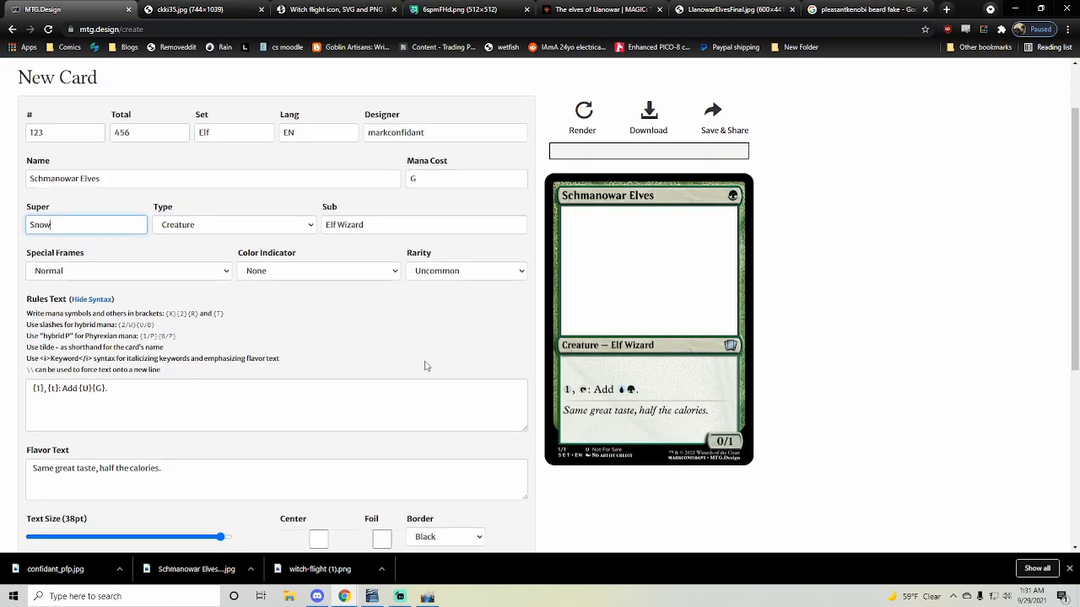
{"action": "scroll", "coordinate": [413, 363], "scroll_direction": "down", "scroll_amount": 1}
{"action": "scroll", "coordinate": [405, 366], "scroll_direction": "down", "scroll_amount": 2}
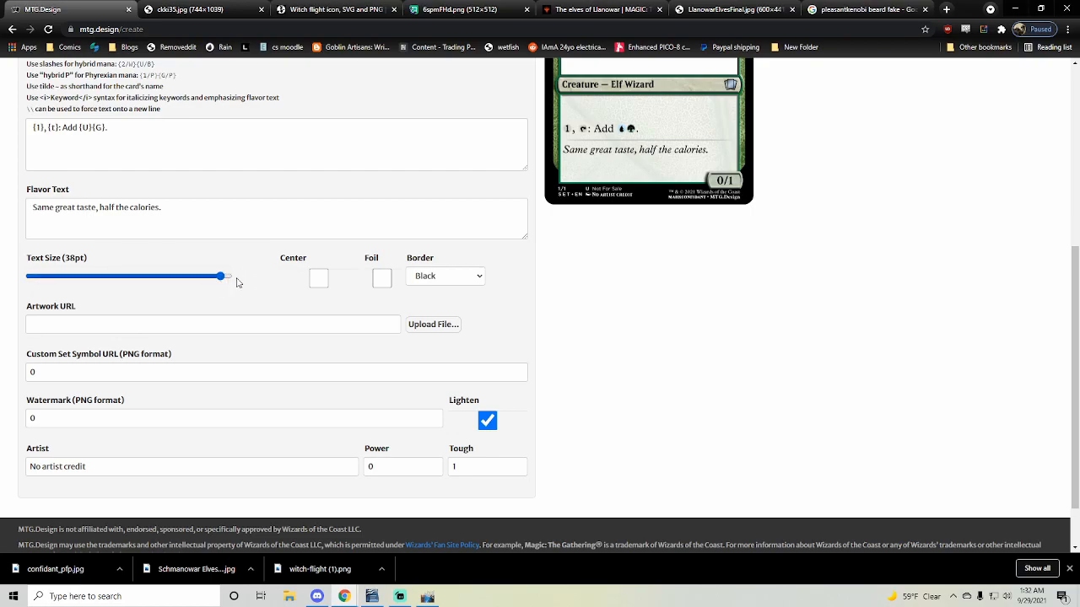
{"action": "scroll", "coordinate": [744, 209], "scroll_direction": "up", "scroll_amount": 3}
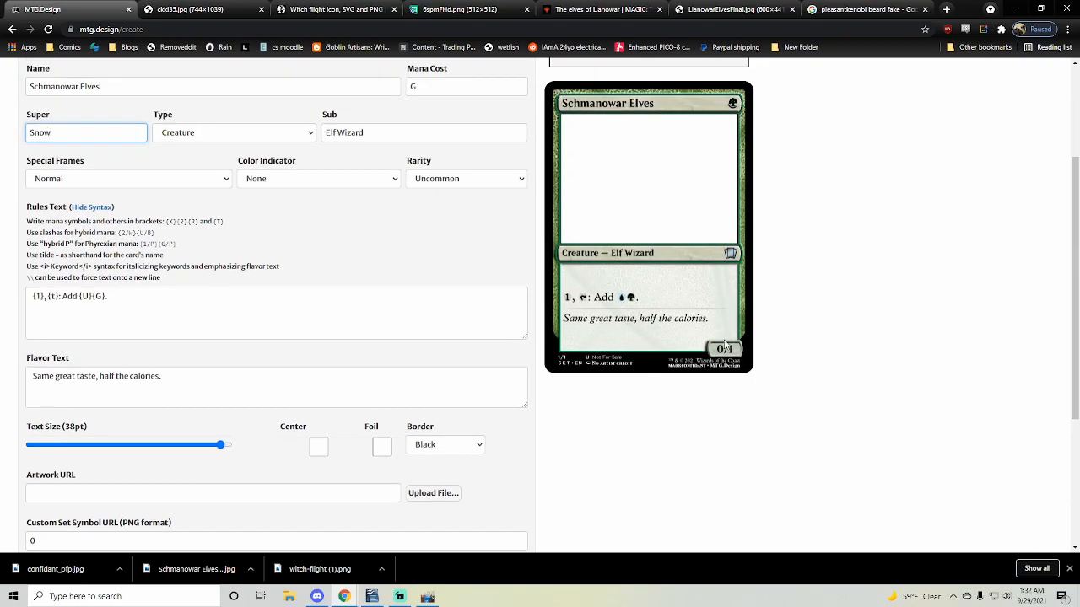
{"action": "scroll", "coordinate": [710, 359], "scroll_direction": "down", "scroll_amount": 1}
{"action": "scroll", "coordinate": [709, 359], "scroll_direction": "down", "scroll_amount": 3}
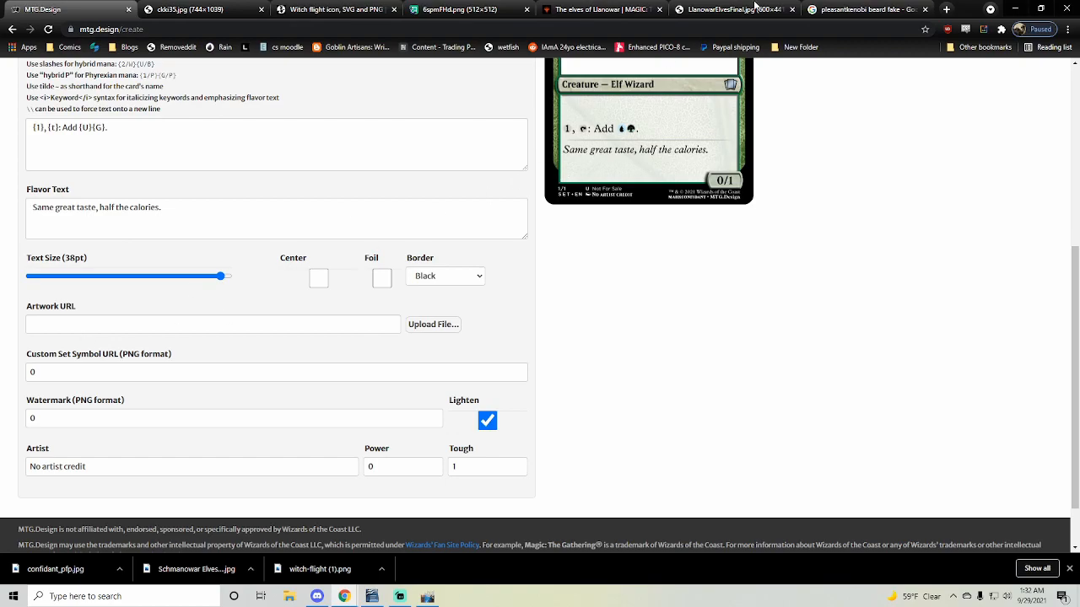
{"action": "left_click", "coordinate": [699, 16]}
{"action": "left_click", "coordinate": [4, 6]}
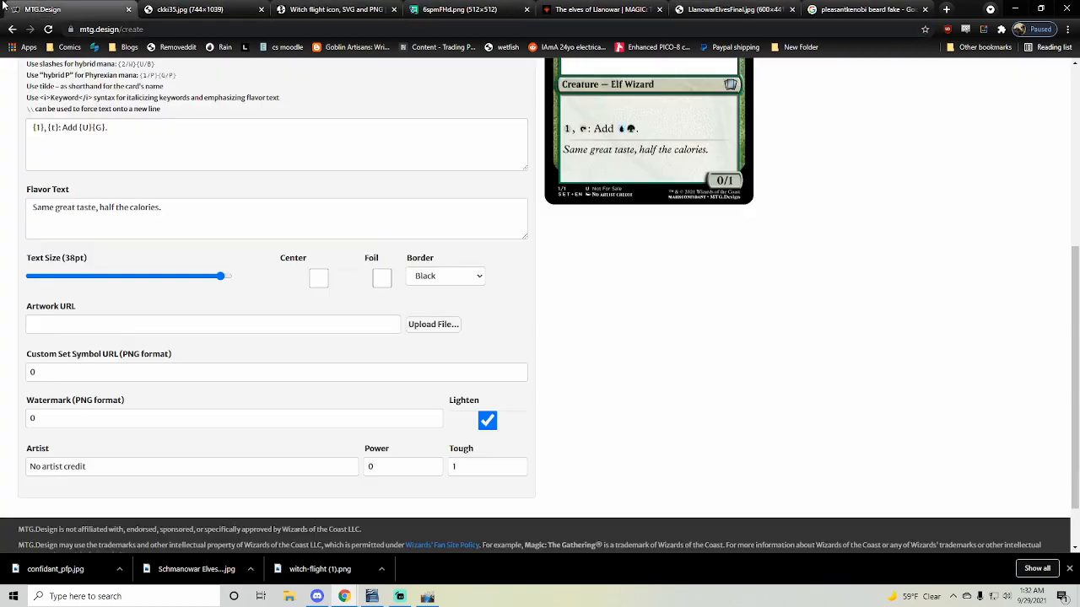
{"action": "left_click", "coordinate": [228, 326]}
{"action": "key", "text": "ctrl+v"}
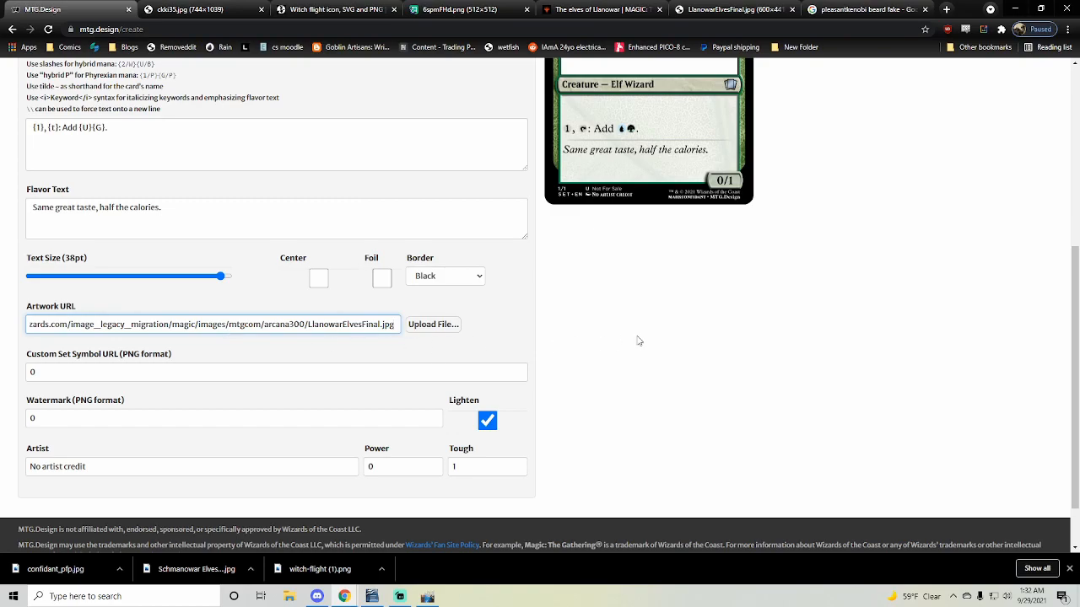
{"action": "left_click", "coordinate": [639, 340]}
- Keep the artwork at its minimum crop scale and credit Kev Walker as the artist
{"action": "scroll", "coordinate": [624, 345], "scroll_direction": "down", "scroll_amount": 2}
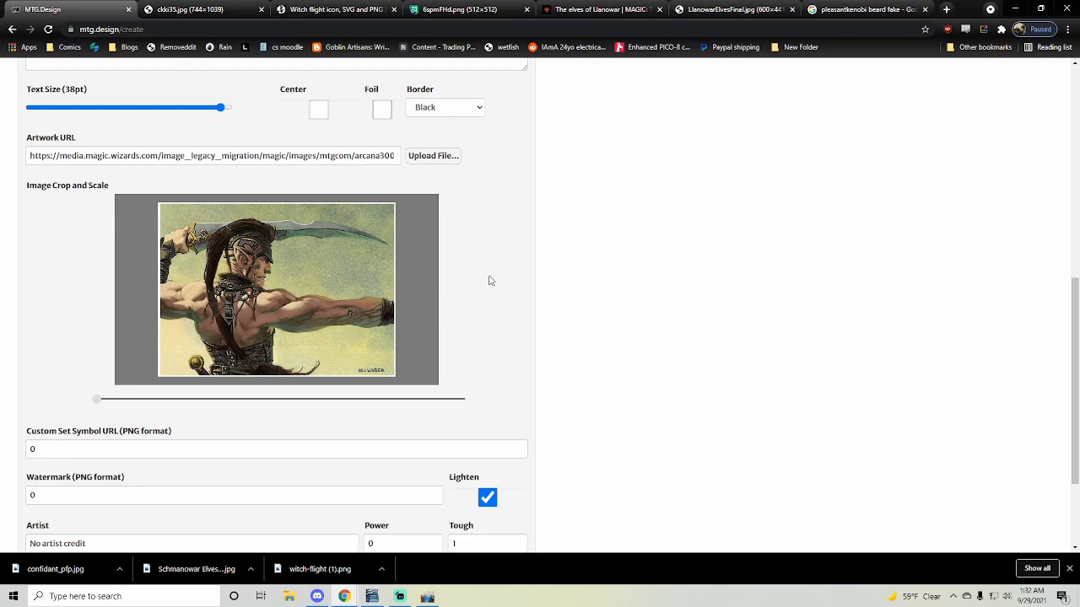
{"action": "scroll", "coordinate": [655, 355], "scroll_direction": "up", "scroll_amount": 1}
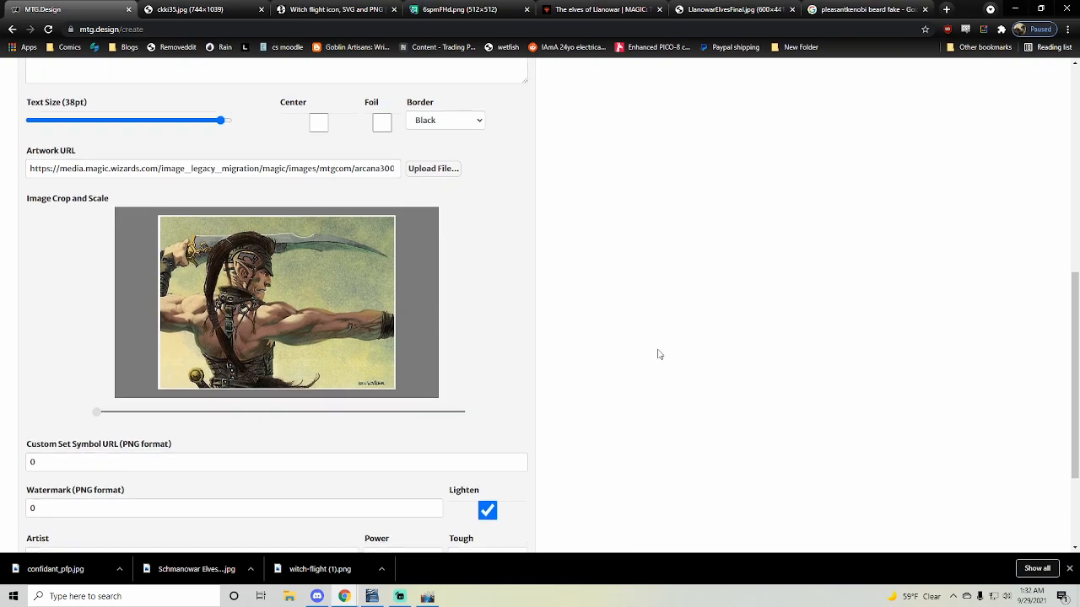
{"action": "scroll", "coordinate": [148, 357], "scroll_direction": "down", "scroll_amount": 2}
{"action": "left_click_drag", "start_coordinate": [98, 343], "coordinate": [4, 350]}
{"action": "scroll", "coordinate": [590, 297], "scroll_direction": "up", "scroll_amount": 1}
{"action": "scroll", "coordinate": [633, 298], "scroll_direction": "down", "scroll_amount": 1}
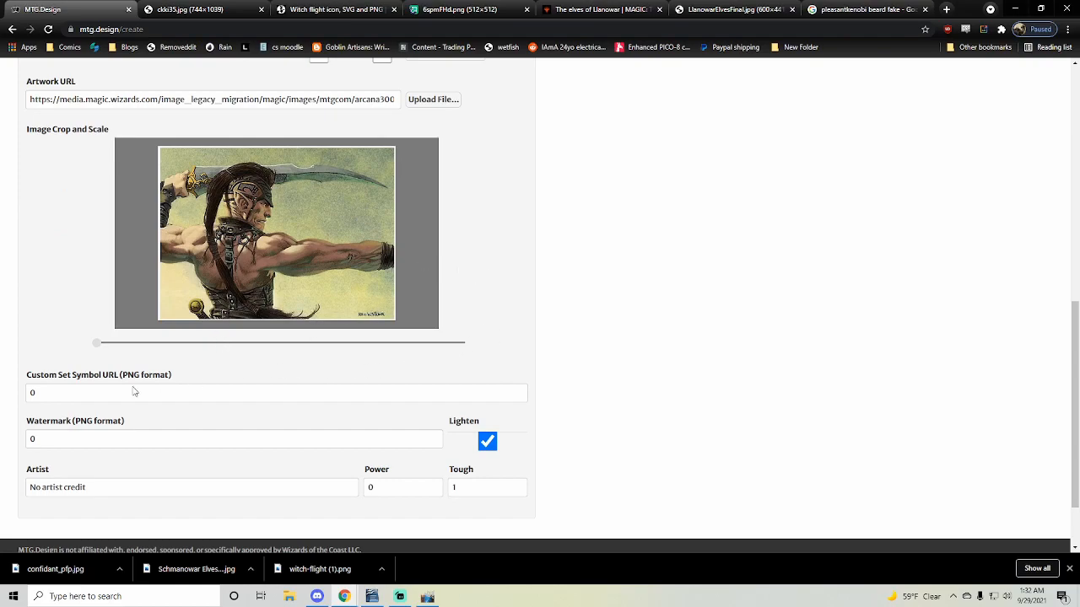
{"action": "triple_click", "coordinate": [86, 479]}
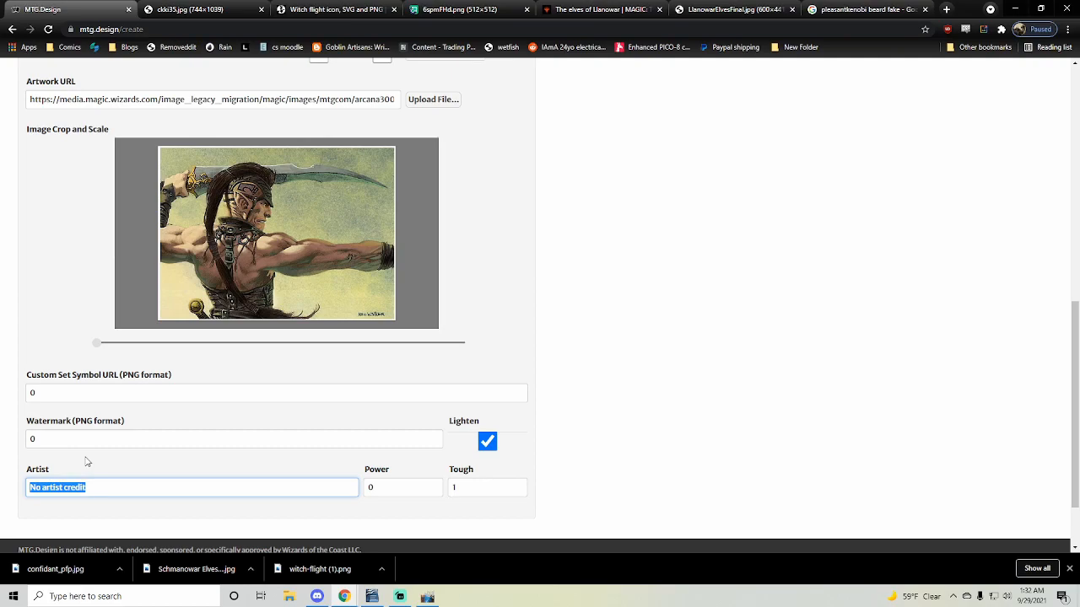
{"action": "type", "text": "Kev Walker"}
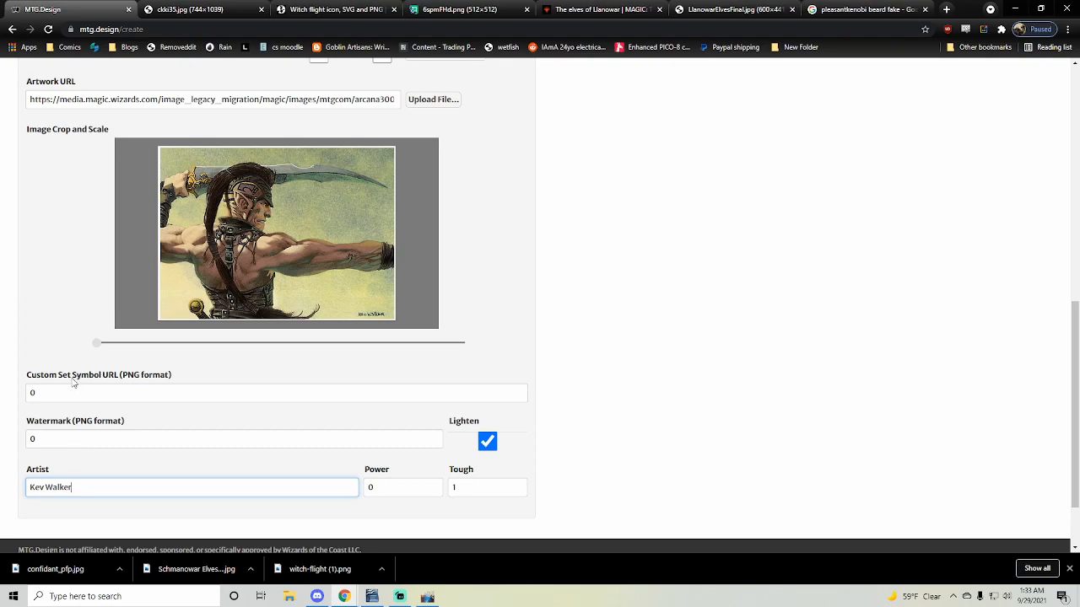
{"action": "left_click", "coordinate": [337, 9]}
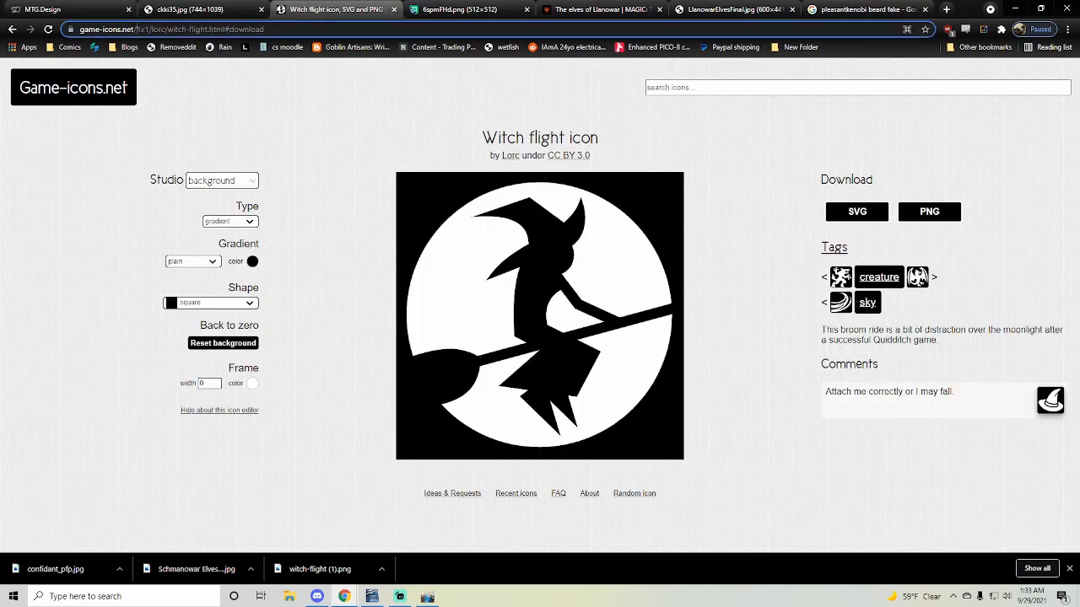
{"action": "left_click_drag", "start_coordinate": [137, 29], "coordinate": [28, 48]}
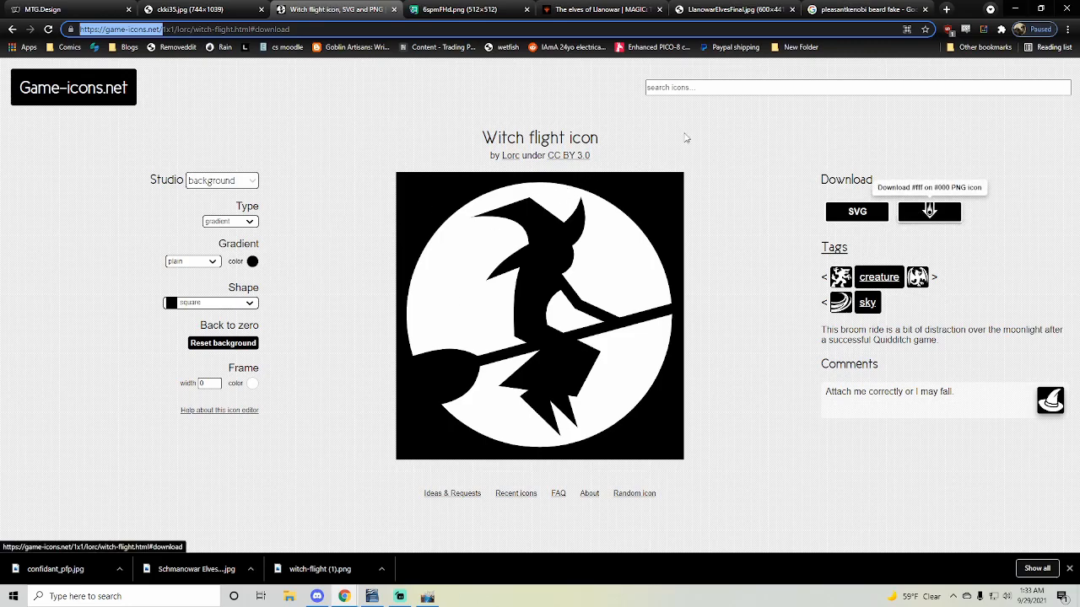
{"action": "left_click", "coordinate": [441, 12]}
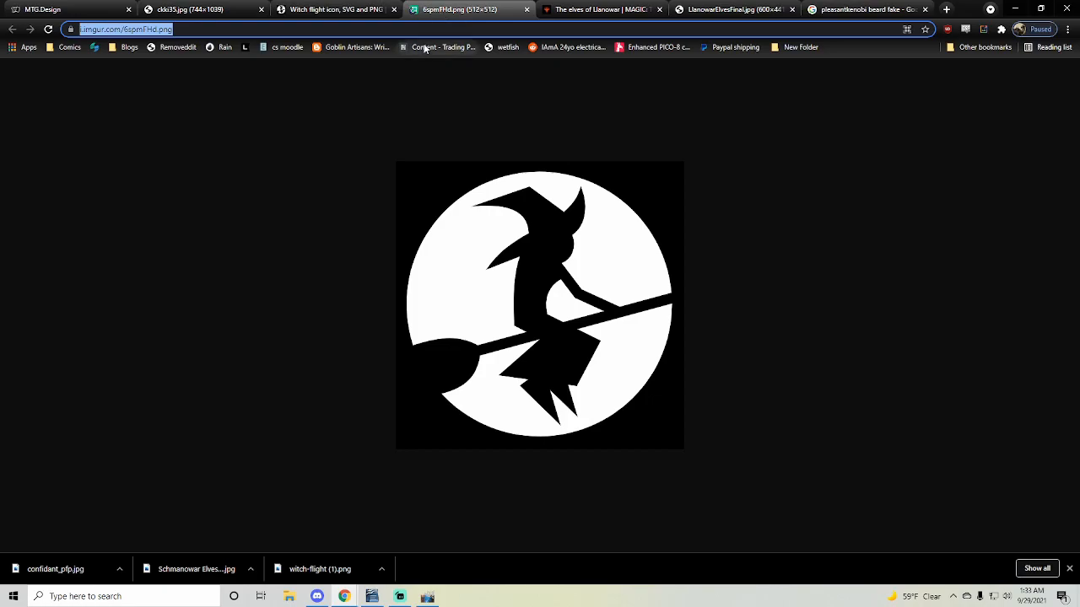
{"action": "left_click", "coordinate": [42, 9]}
{"action": "left_click", "coordinate": [121, 433]}
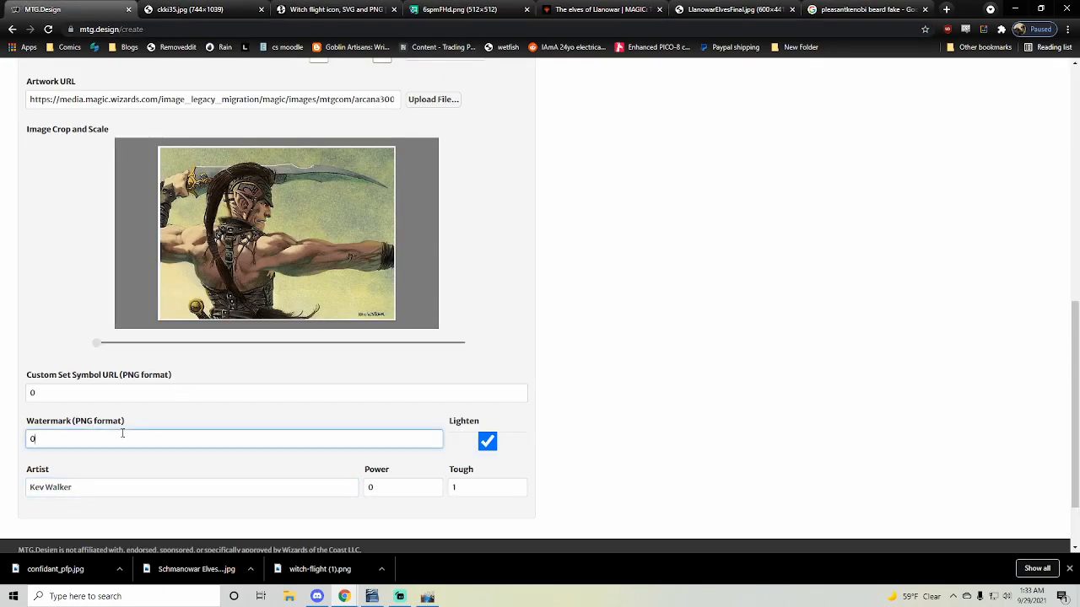
{"action": "key", "text": "ctrl+a"}
{"action": "type", "text": "https://i.imgur.com/6spmFHd.png"}
{"action": "left_click", "coordinate": [114, 393]}
{"action": "key", "text": "ctrl+a"}
{"action": "type", "text": "https://i.imgur.com/6spmFHd.png"}
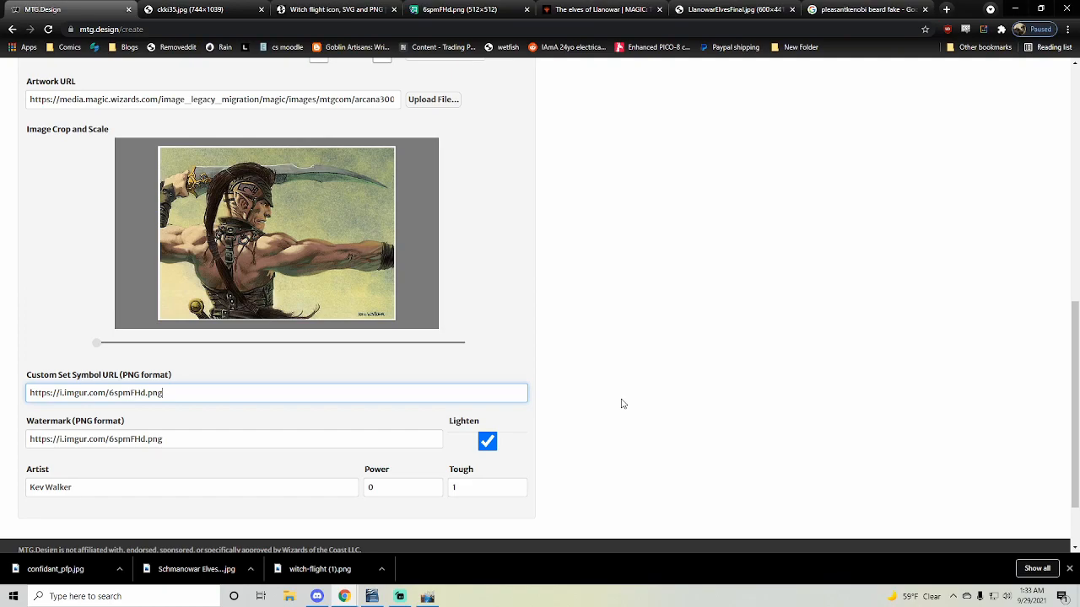
- Render the card with its artwork, set symbol and watermark, and copy the rendered card image
{"action": "scroll", "coordinate": [620, 403], "scroll_direction": "up", "scroll_amount": 6}
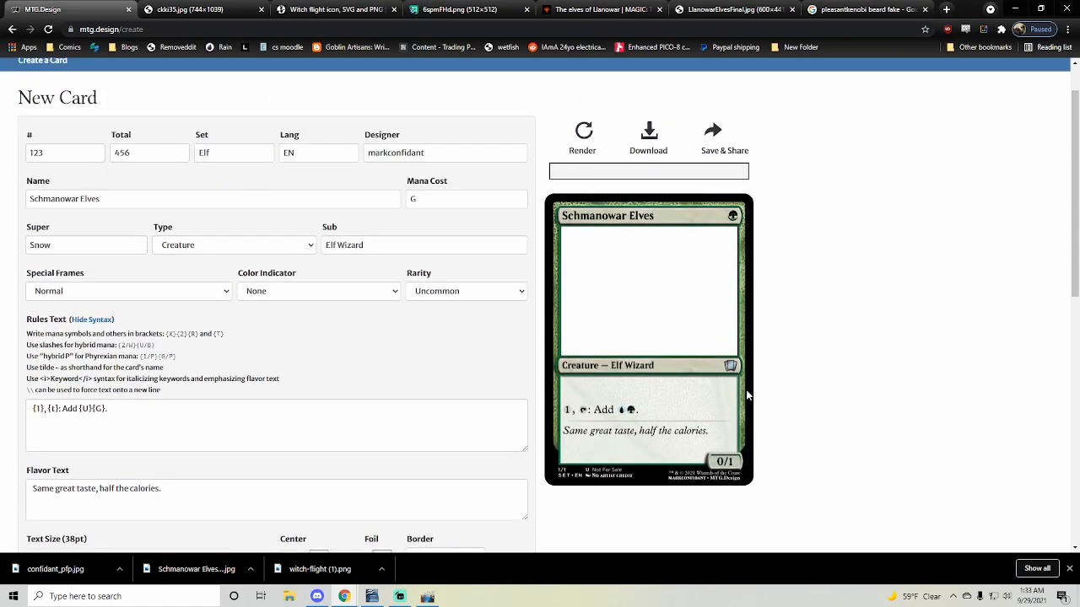
{"action": "scroll", "coordinate": [755, 388], "scroll_direction": "down", "scroll_amount": 2}
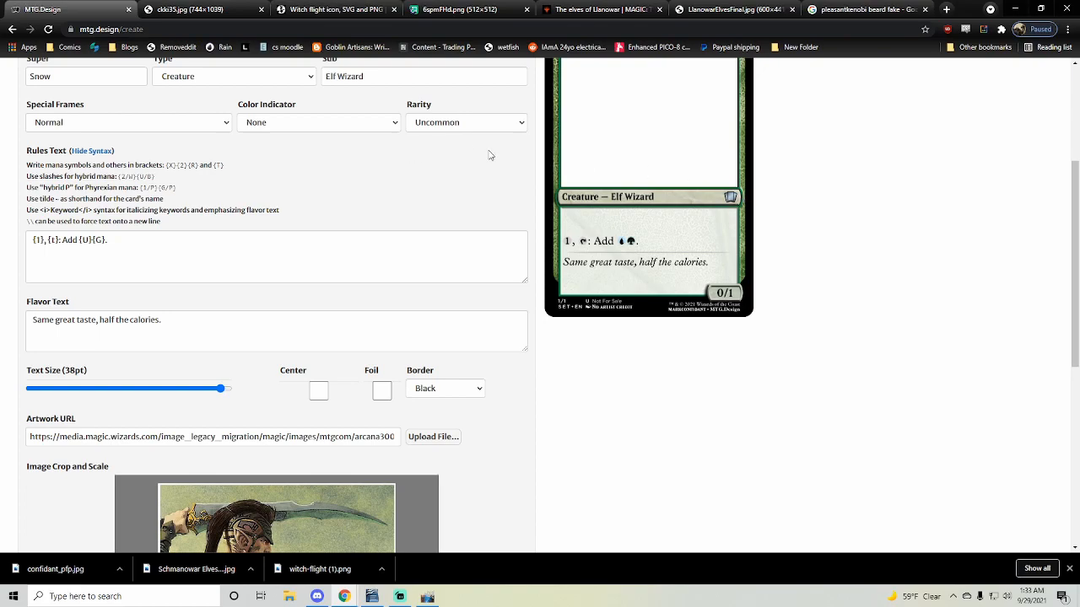
{"action": "scroll", "coordinate": [596, 227], "scroll_direction": "down", "scroll_amount": 1}
{"action": "scroll", "coordinate": [579, 306], "scroll_direction": "down", "scroll_amount": 3}
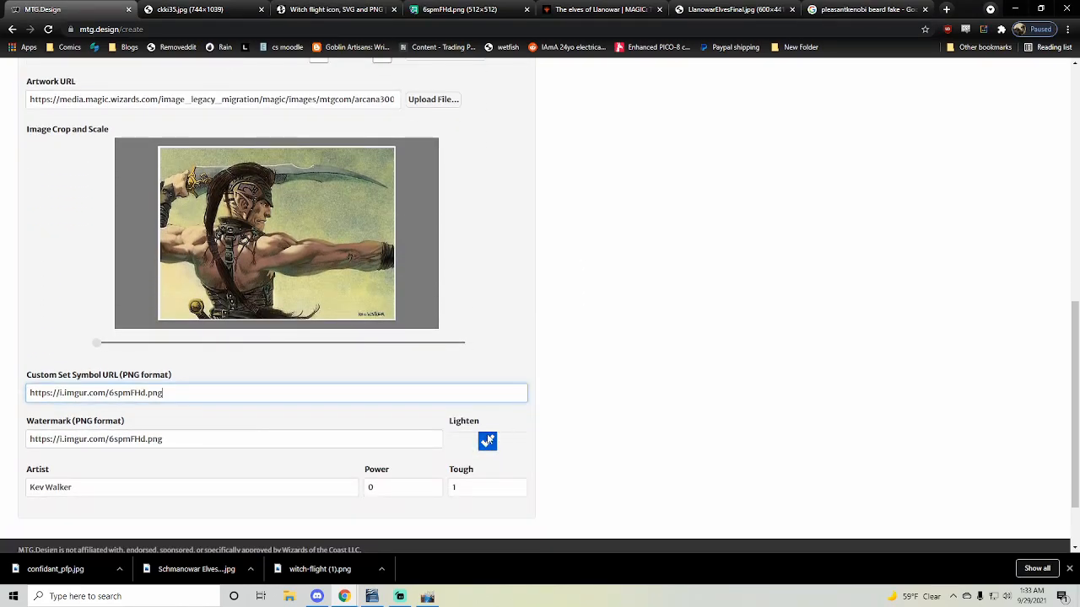
{"action": "scroll", "coordinate": [607, 442], "scroll_direction": "up", "scroll_amount": 6}
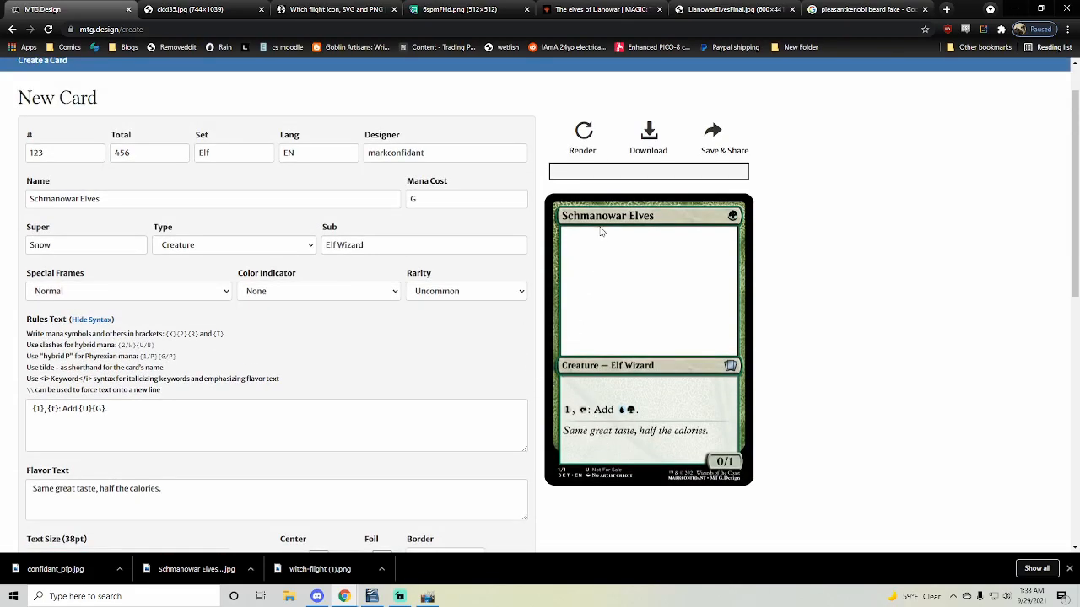
{"action": "left_click", "coordinate": [584, 132]}
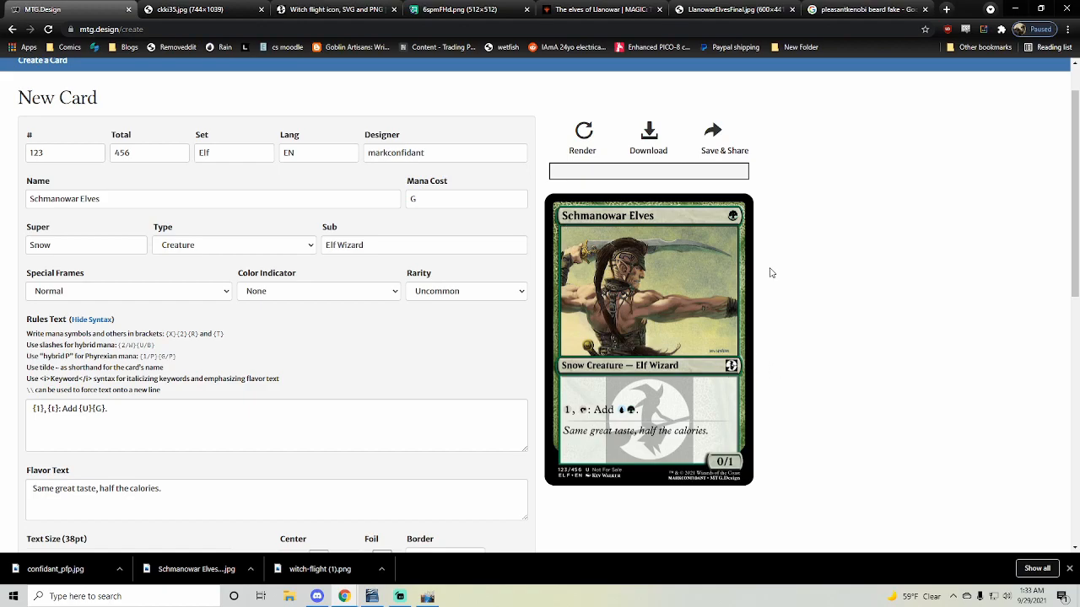
{"action": "right_click", "coordinate": [645, 230]}
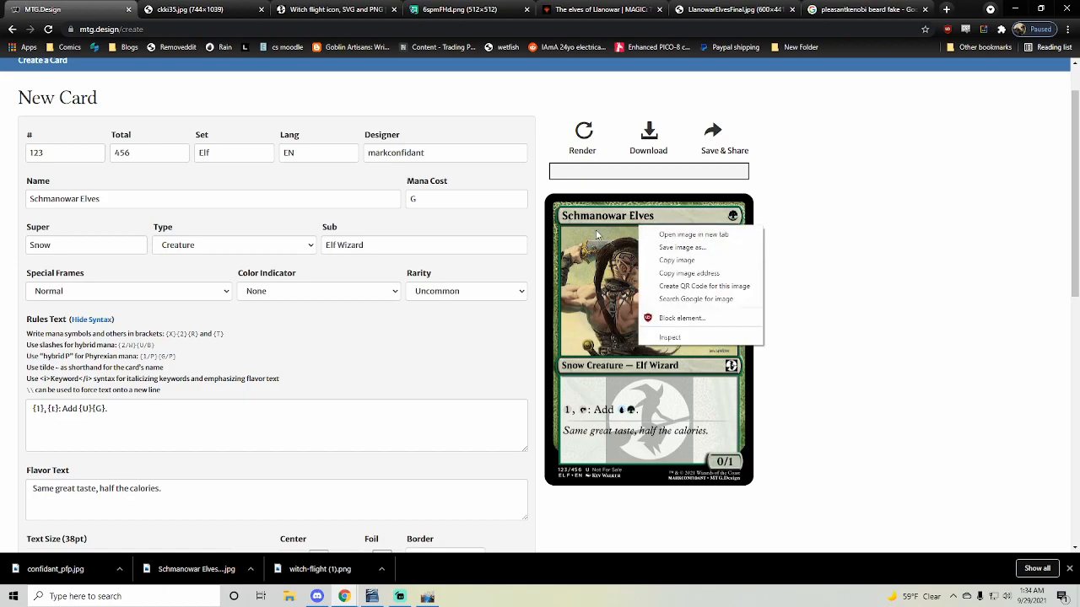
{"action": "left_click", "coordinate": [730, 260]}
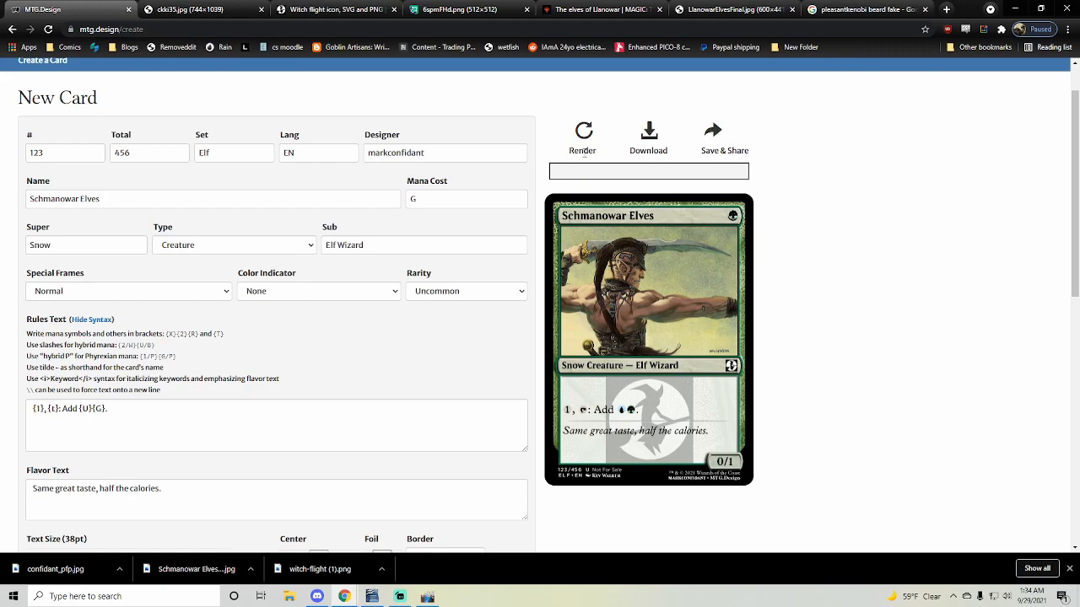
- Go to the site's home page and open the saved Chewing Corpsedredger card for editing
{"action": "scroll", "coordinate": [805, 177], "scroll_direction": "up", "scroll_amount": 1}
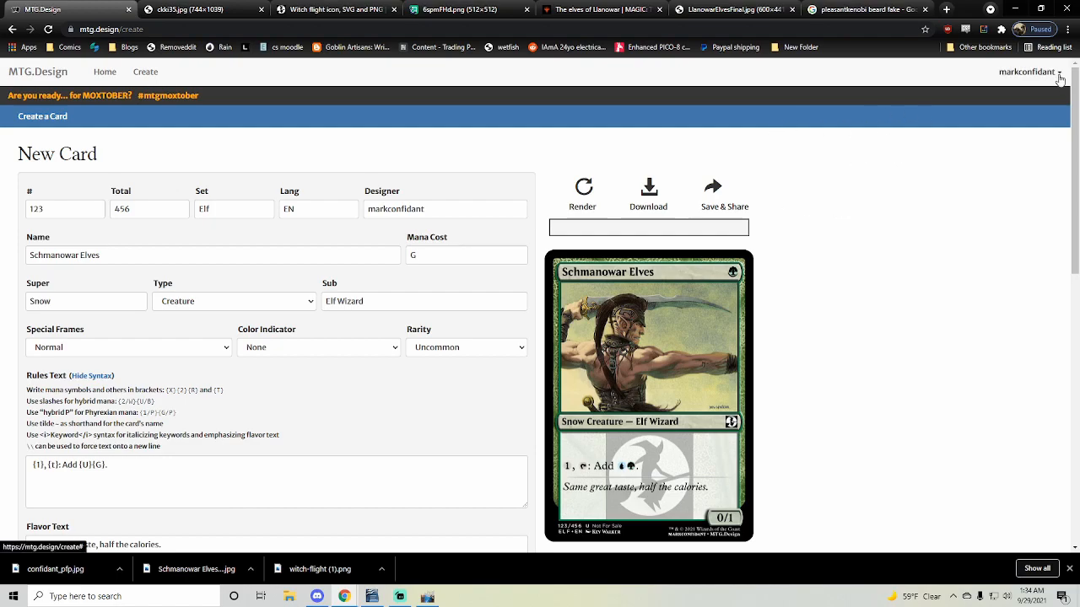
{"action": "left_click", "coordinate": [105, 72]}
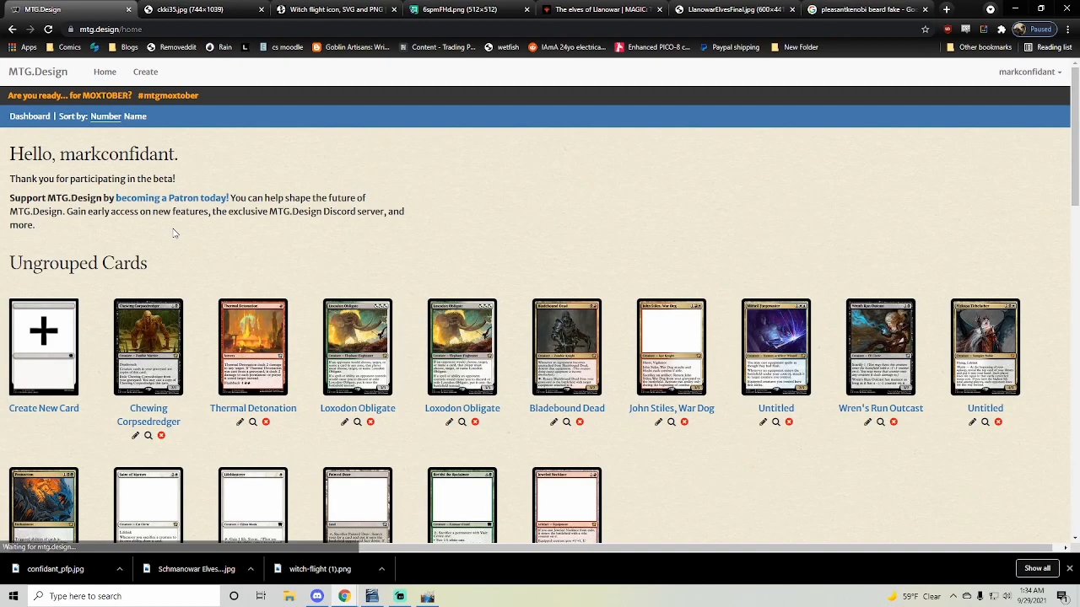
{"action": "left_click", "coordinate": [160, 319]}
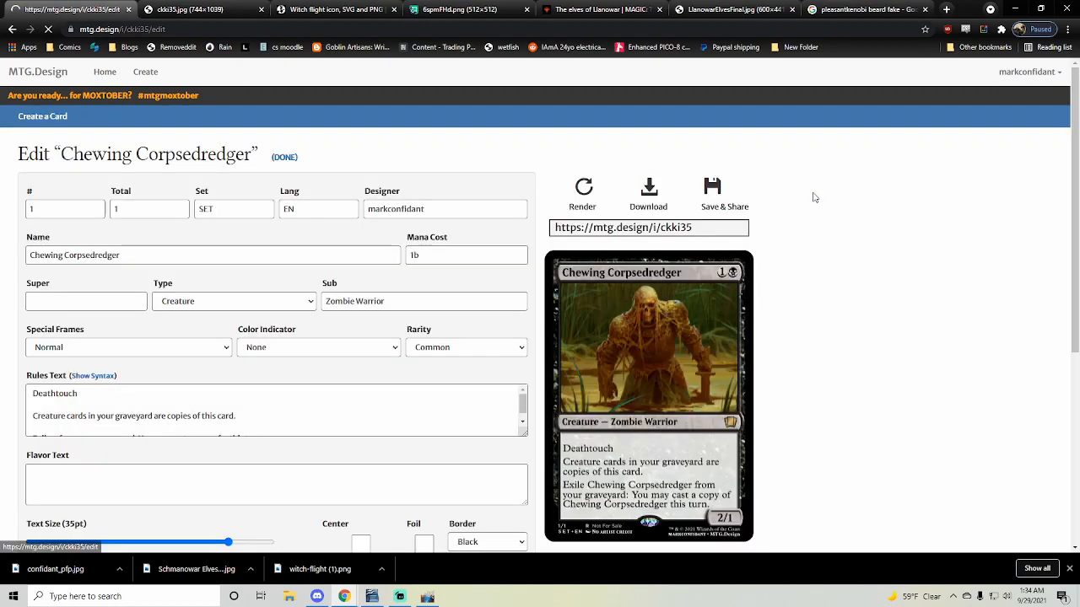
{"action": "left_click_drag", "start_coordinate": [691, 228], "coordinate": [555, 228]}
{"action": "key", "text": "ctrl+c"}
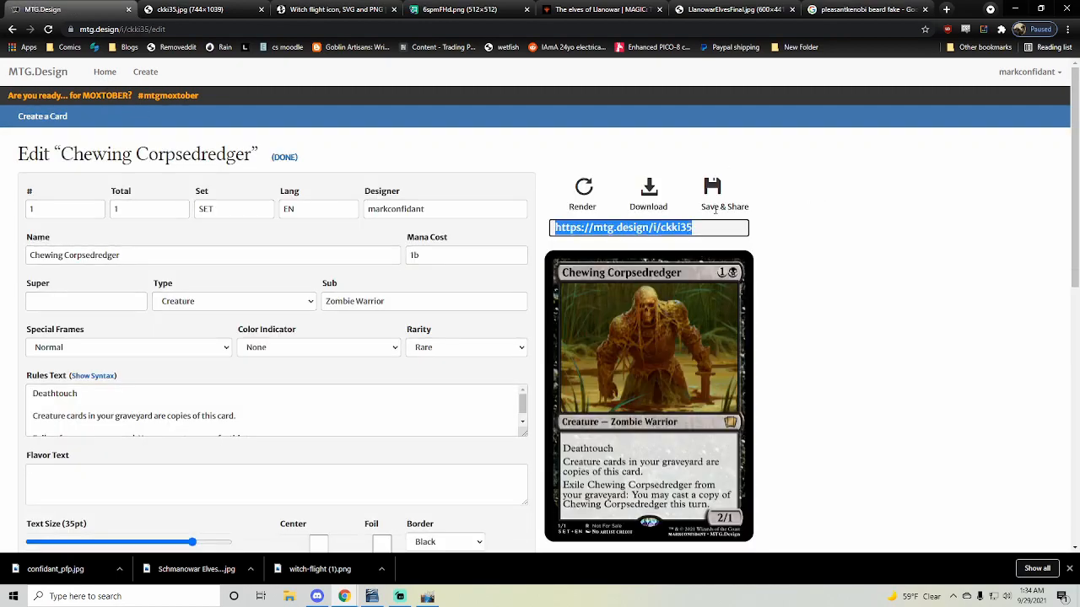
{"action": "left_click", "coordinate": [158, 30]}
{"action": "key", "text": "ctrl+v"}
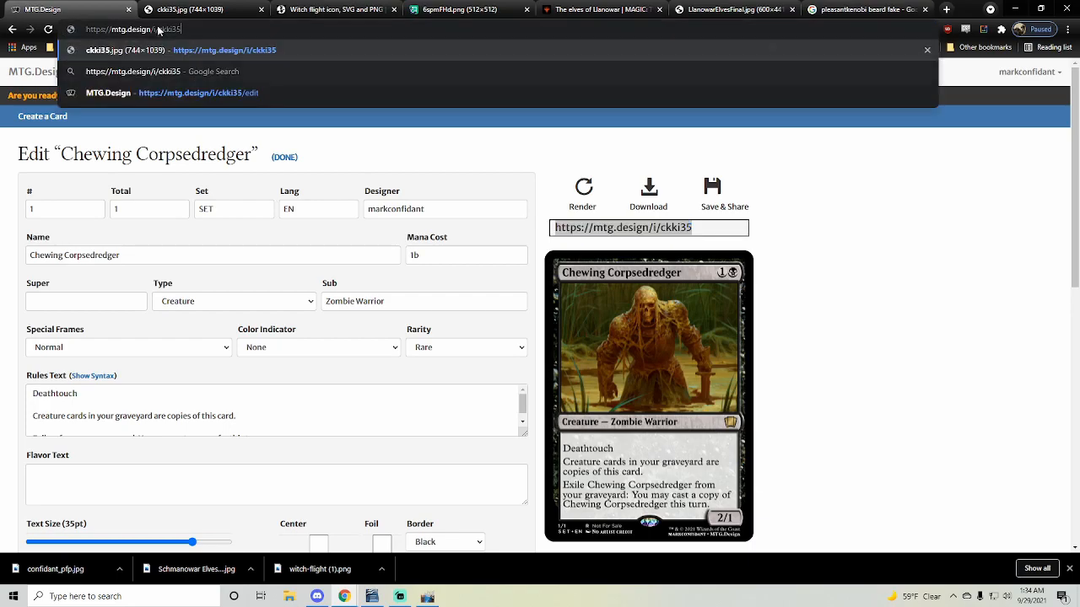
{"action": "key", "text": "Return"}
{"action": "left_click", "coordinate": [491, 122]}
{"action": "left_click", "coordinate": [489, 121]}
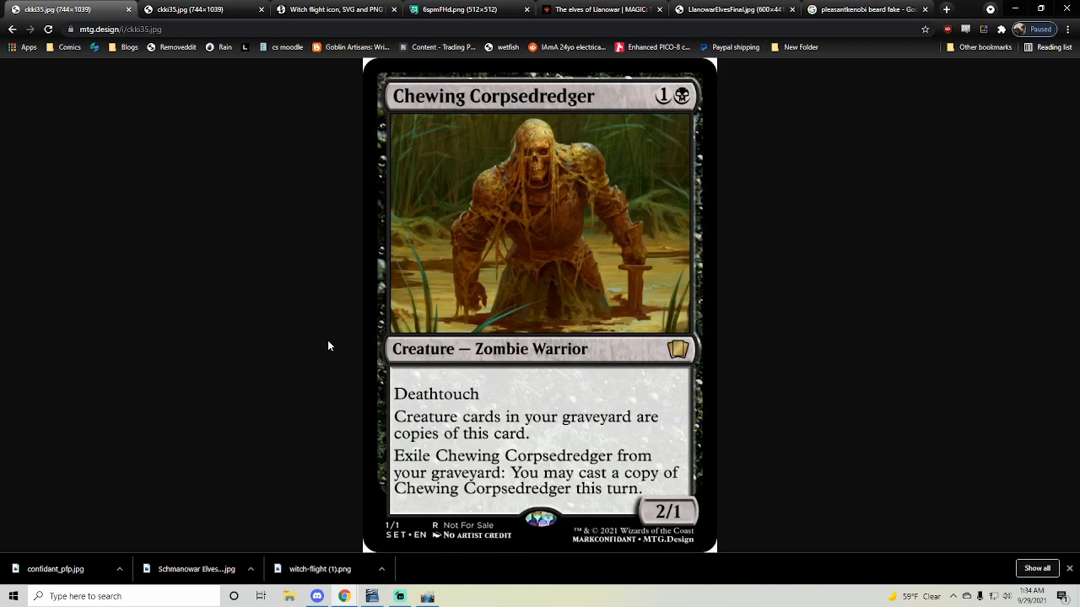
{"action": "left_click", "coordinate": [448, 227]}
{"action": "left_click", "coordinate": [446, 228]}
{"action": "left_click", "coordinate": [12, 29]}
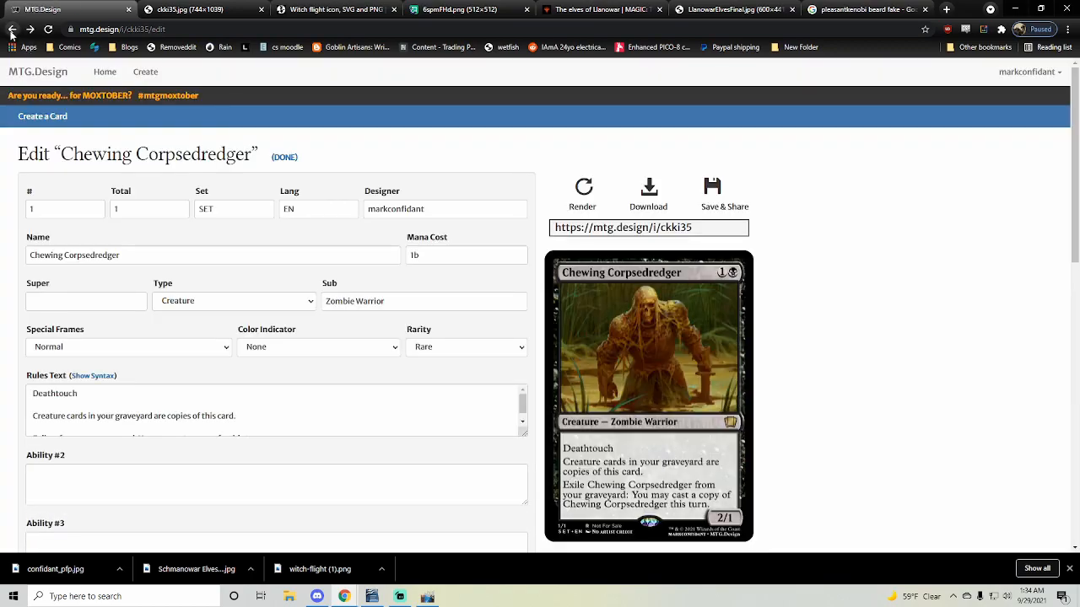